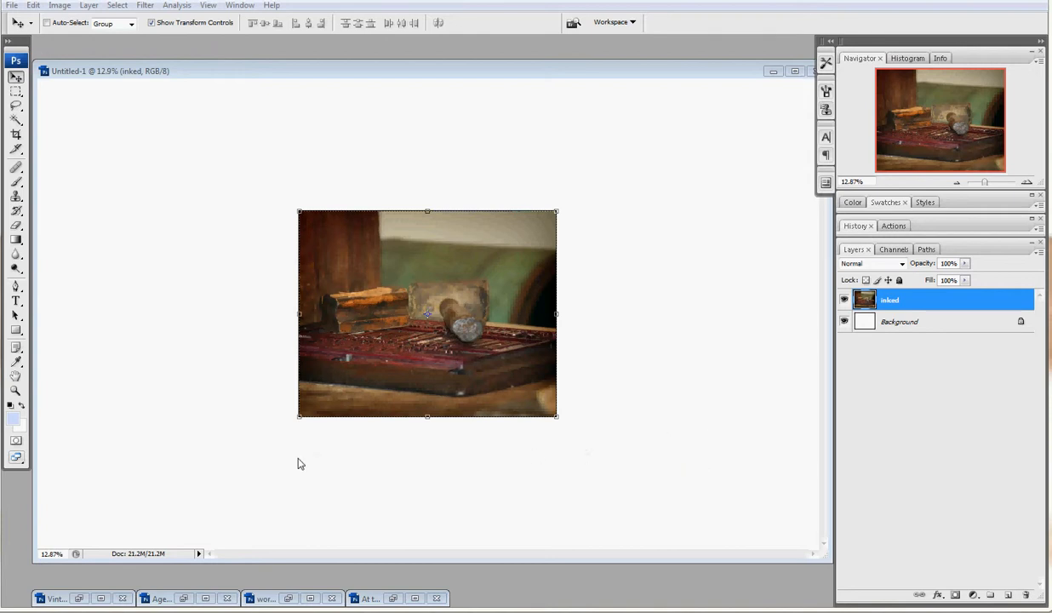
# - Copy the Vintage Stamps.jpg image into the Untitled-1 document as a new layer, and minimize its source window
pyautogui.click(78, 598)
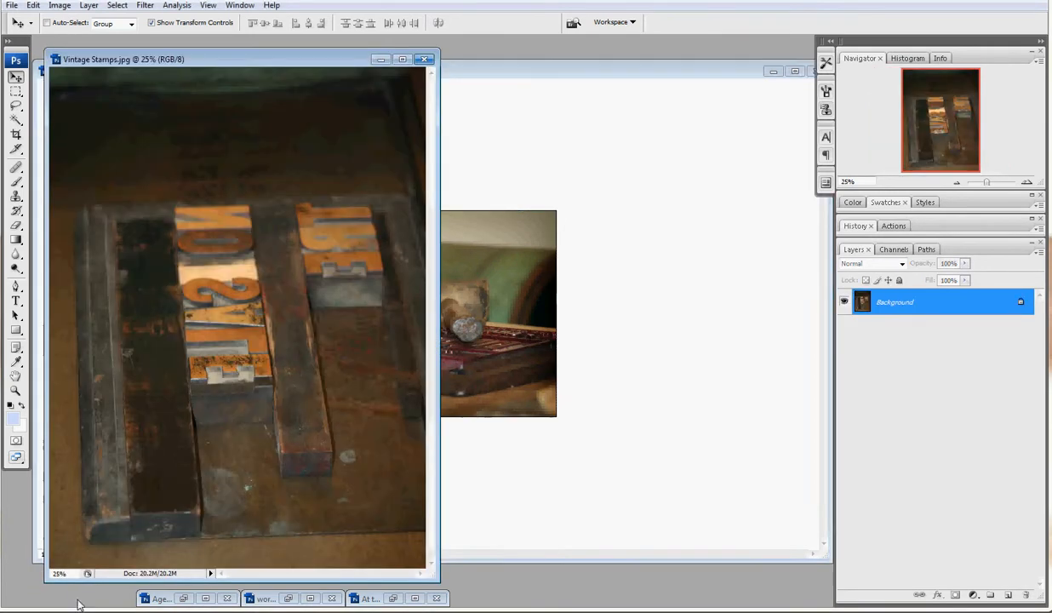
pyautogui.moveTo(275, 285); pyautogui.dragTo(445, 303)
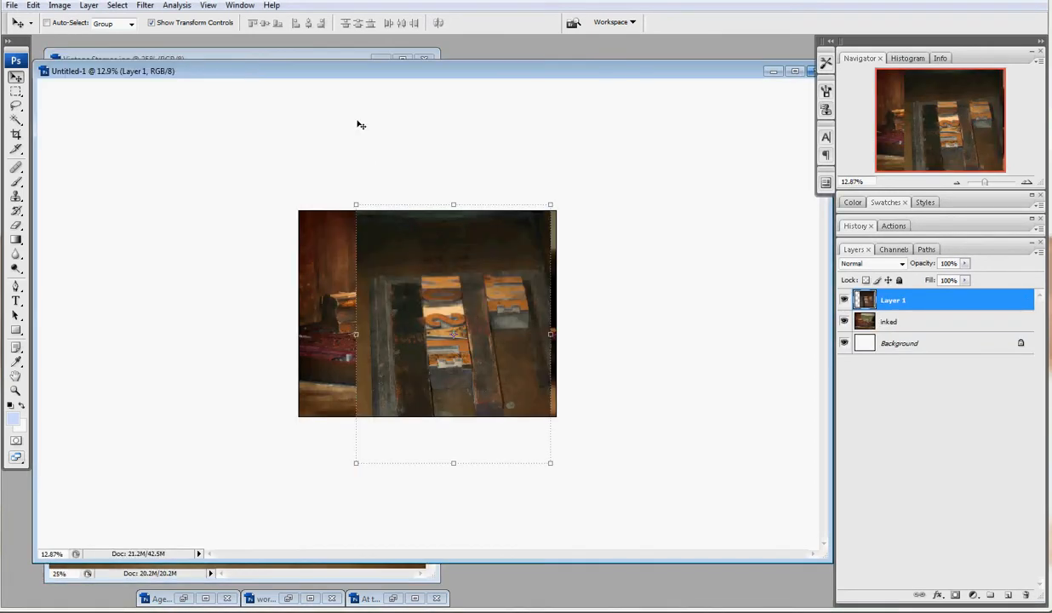
pyautogui.click(349, 60)
pyautogui.click(379, 58)
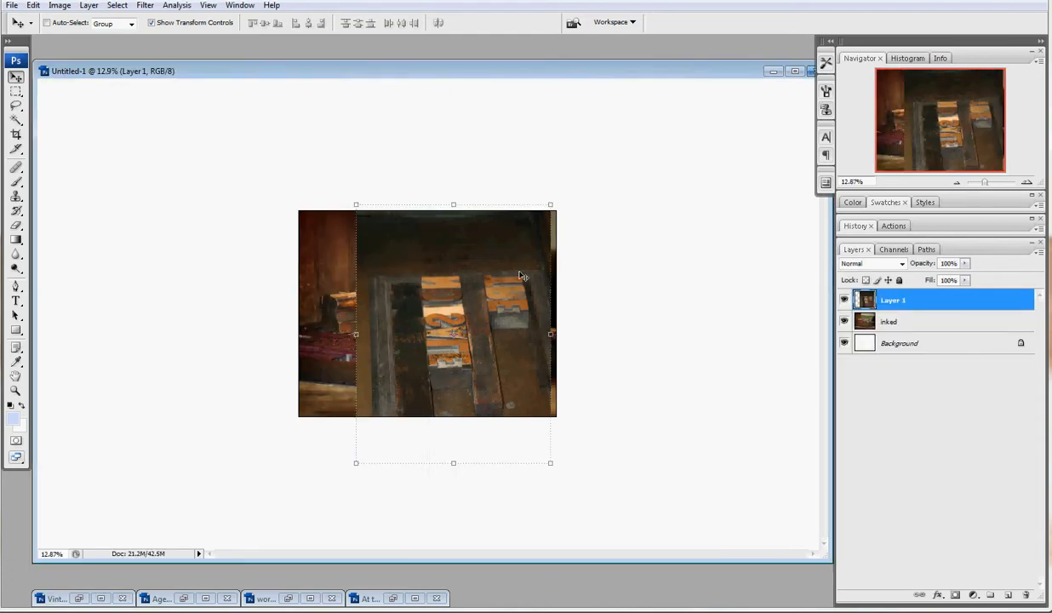
# - Place the stamps layer against the inked photo's left edge, scaled proportionally to 80.1%, and expand the canvas with Reveal All
pyautogui.moveTo(520, 275)
pyautogui.mouseDown()
pyautogui.moveTo(426, 262)
pyautogui.moveTo(313, 272)
pyautogui.mouseUp()
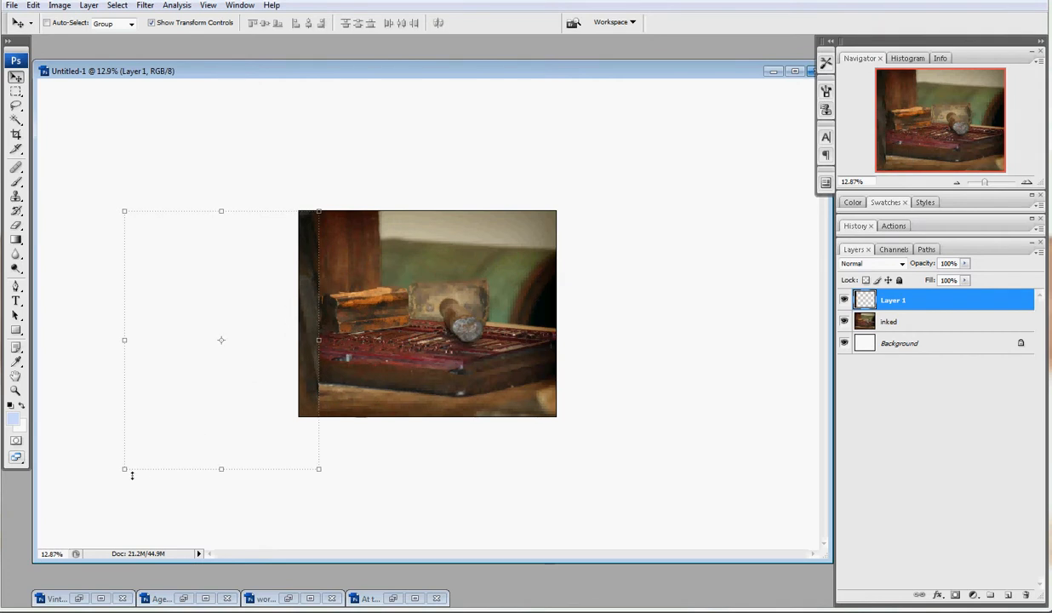
pyautogui.moveTo(122, 470); pyautogui.dragTo(154, 412)
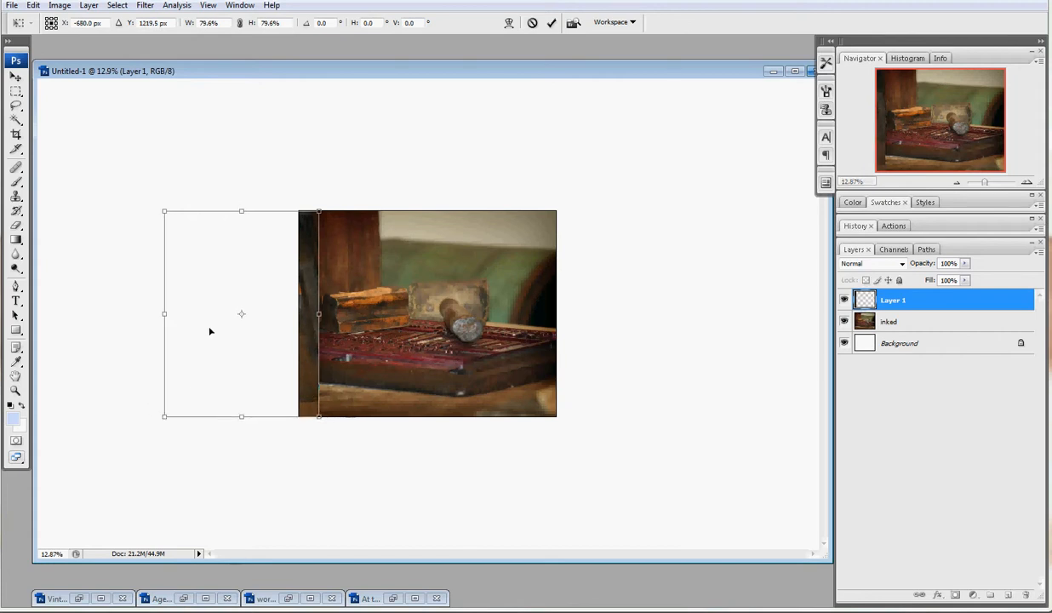
pyautogui.moveTo(162, 210); pyautogui.dragTo(161, 207)
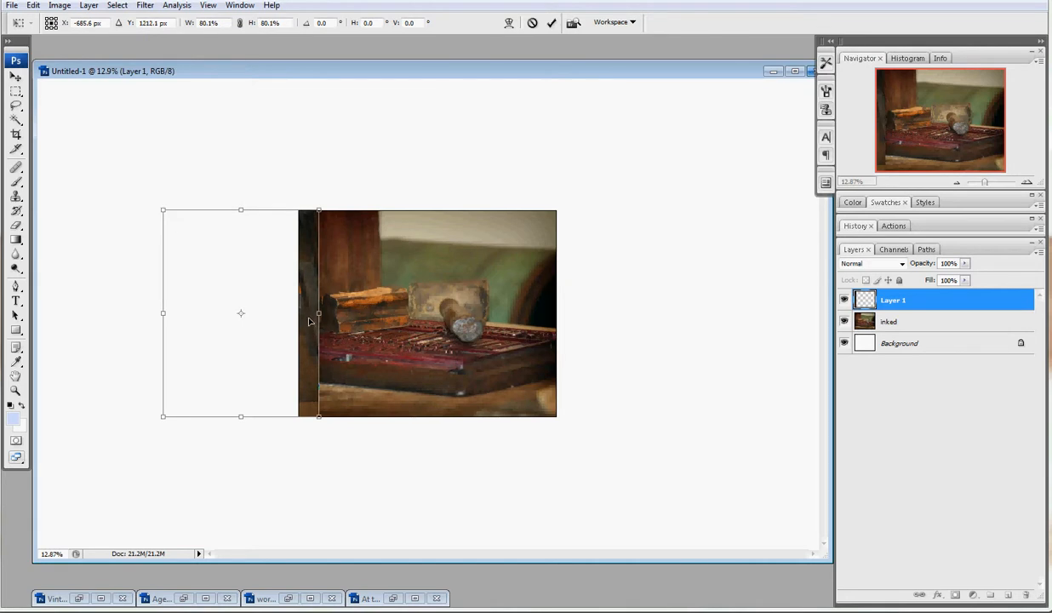
pyautogui.moveTo(311, 318); pyautogui.dragTo(302, 317)
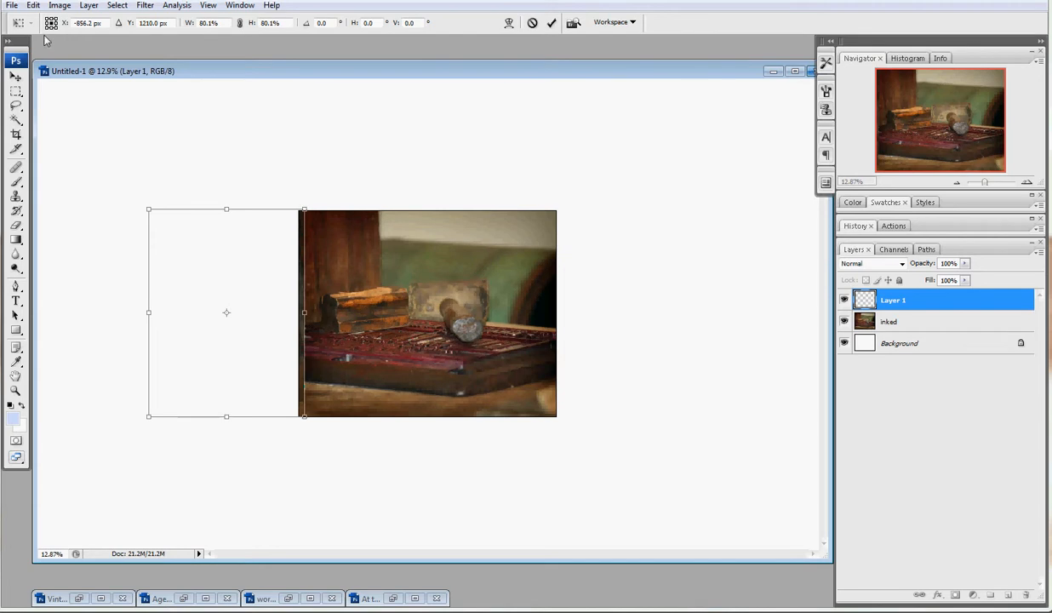
pyautogui.press('Return')
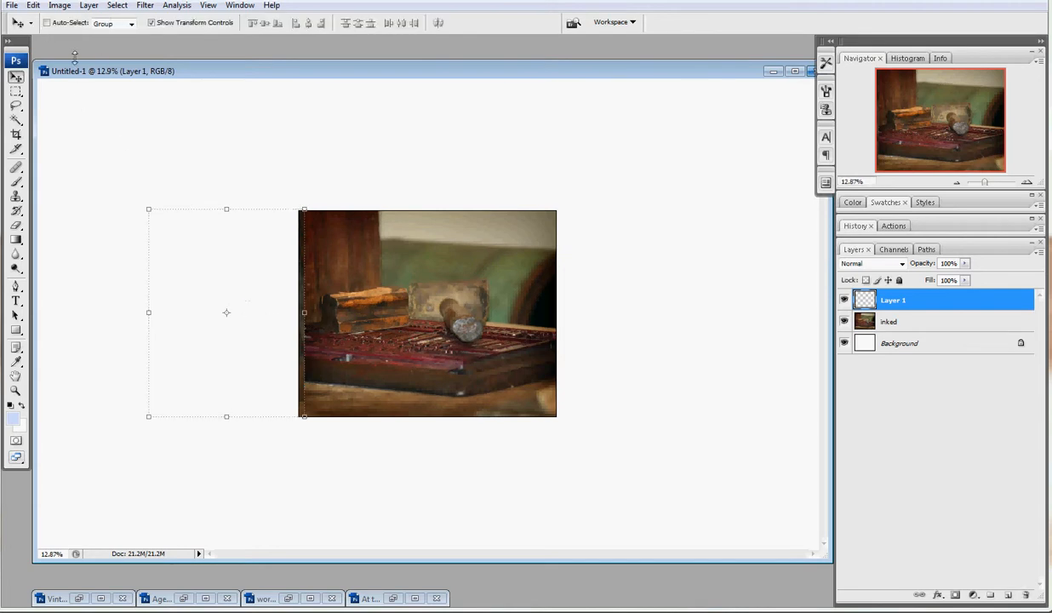
pyautogui.click(58, 6)
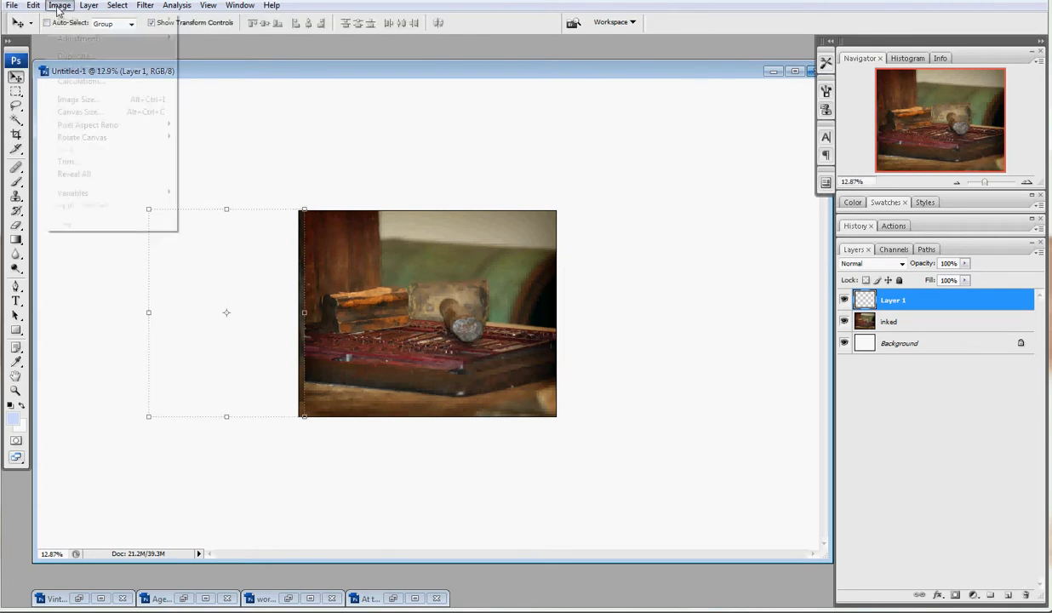
pyautogui.click(109, 174)
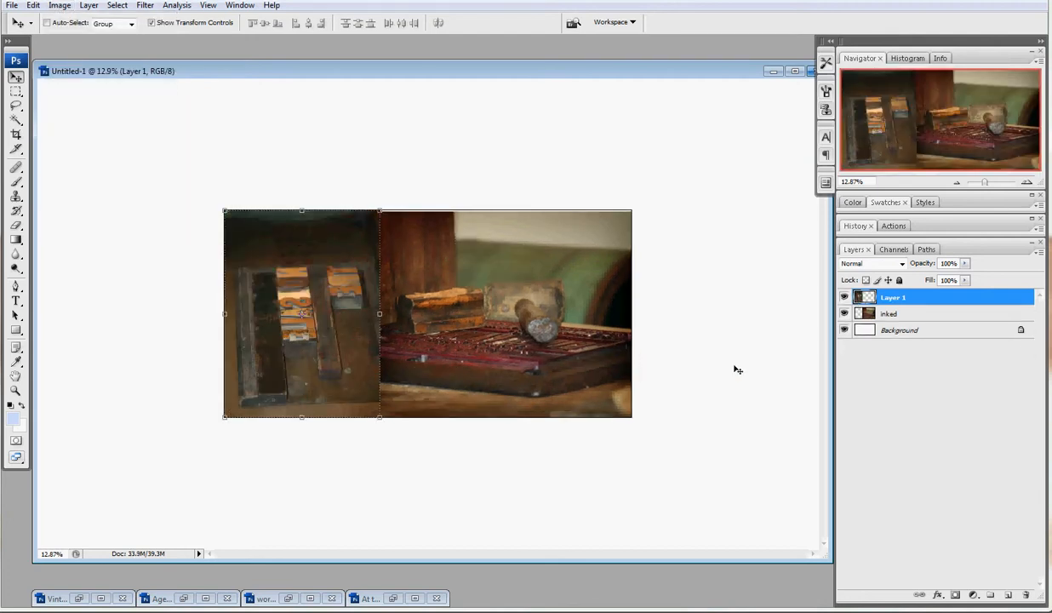
# - Scale the inked layer to 100.9% to fill the canvas height, and shift the stamps layer slightly left to meet its edge
pyautogui.click(875, 311)
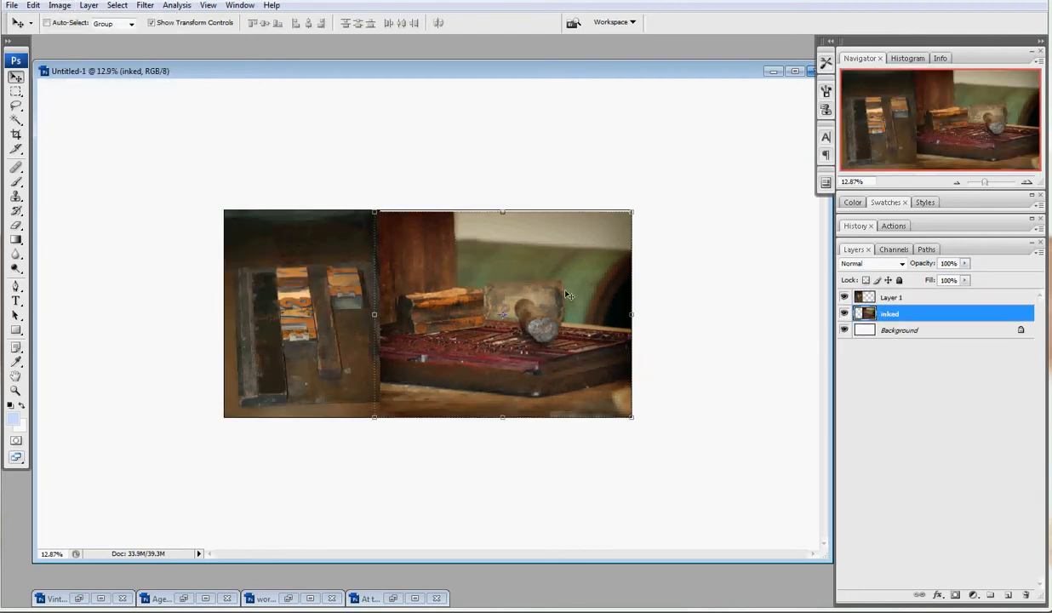
pyautogui.moveTo(634, 210); pyautogui.dragTo(637, 207)
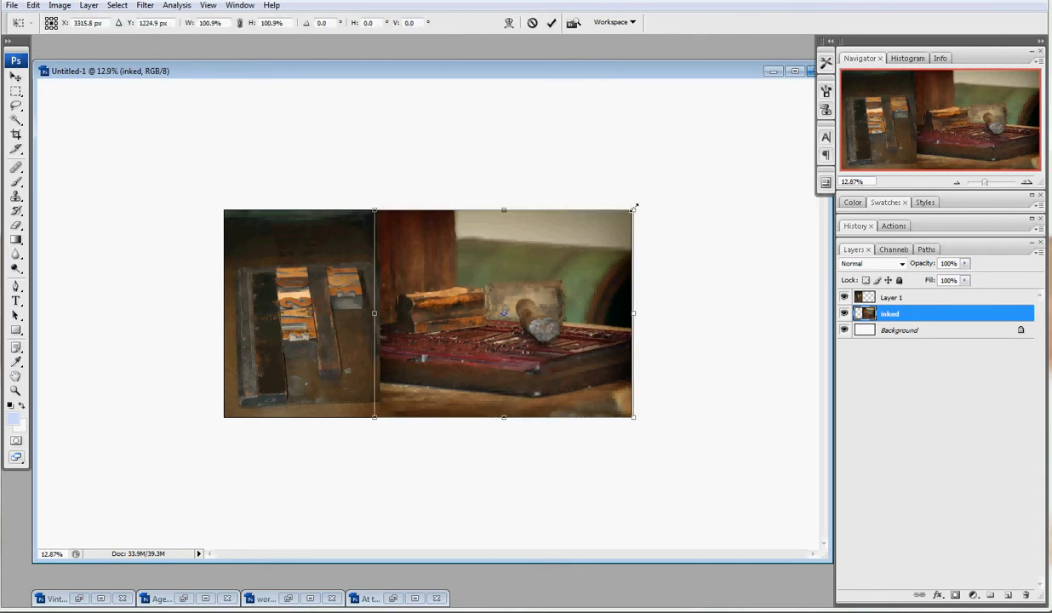
pyautogui.press('Return')
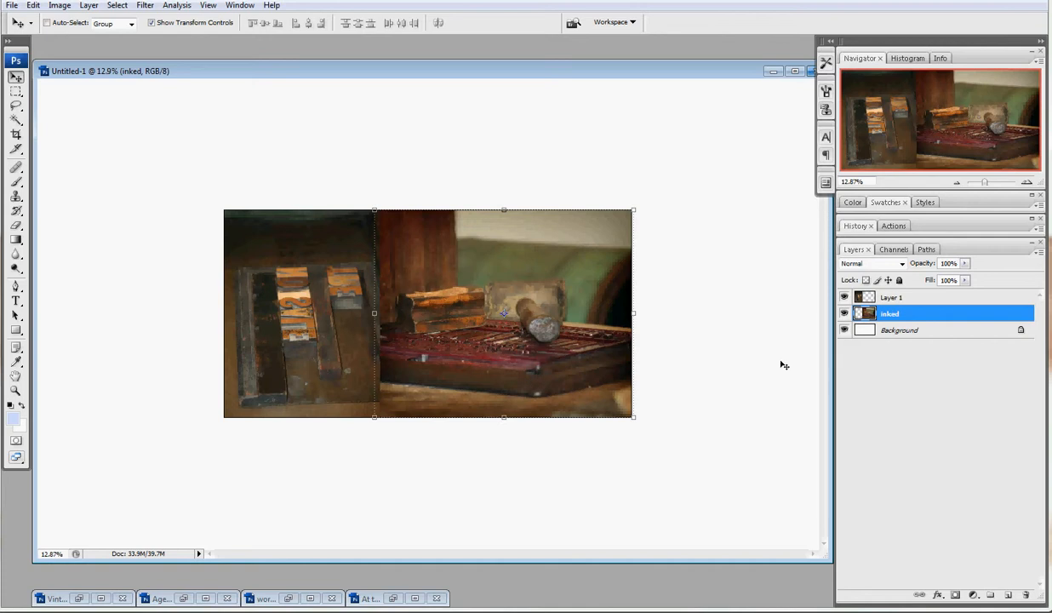
pyautogui.click(910, 301)
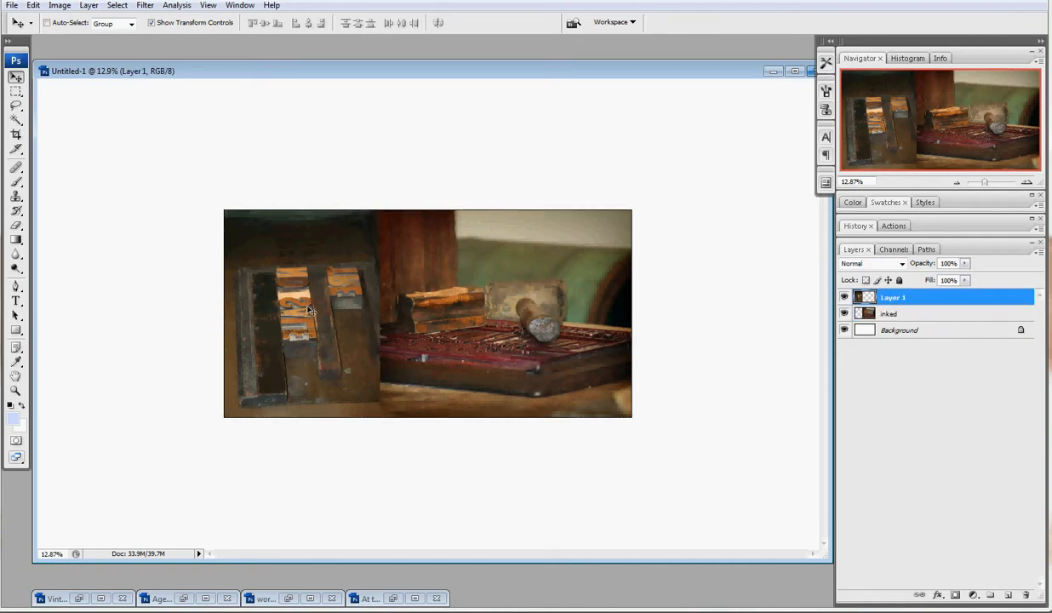
pyautogui.moveTo(309, 308); pyautogui.dragTo(303, 310)
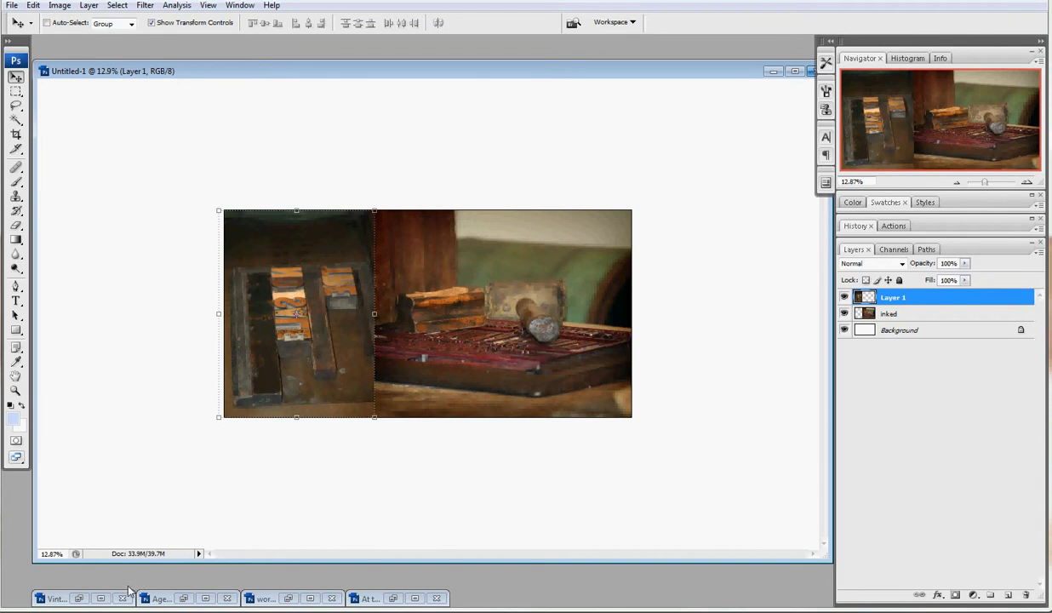
# - Bring Aged Paper.jpg into the collage and stretch it to 161.8% width and 81.8% height so it covers the whole canvas
pyautogui.click(183, 598)
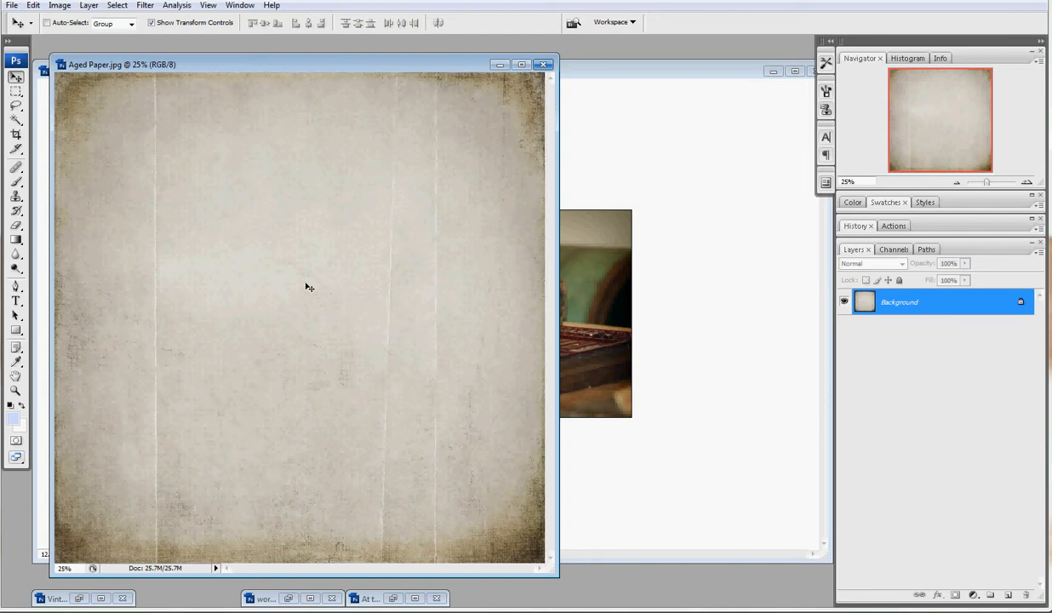
pyautogui.moveTo(487, 321); pyautogui.dragTo(572, 329)
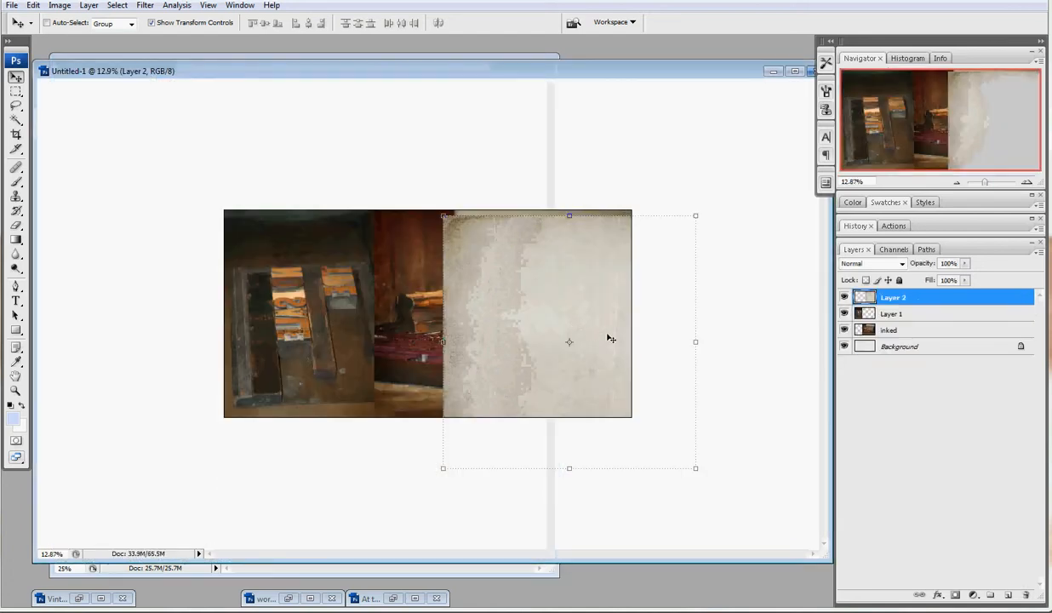
pyautogui.moveTo(561, 282); pyautogui.dragTo(344, 273)
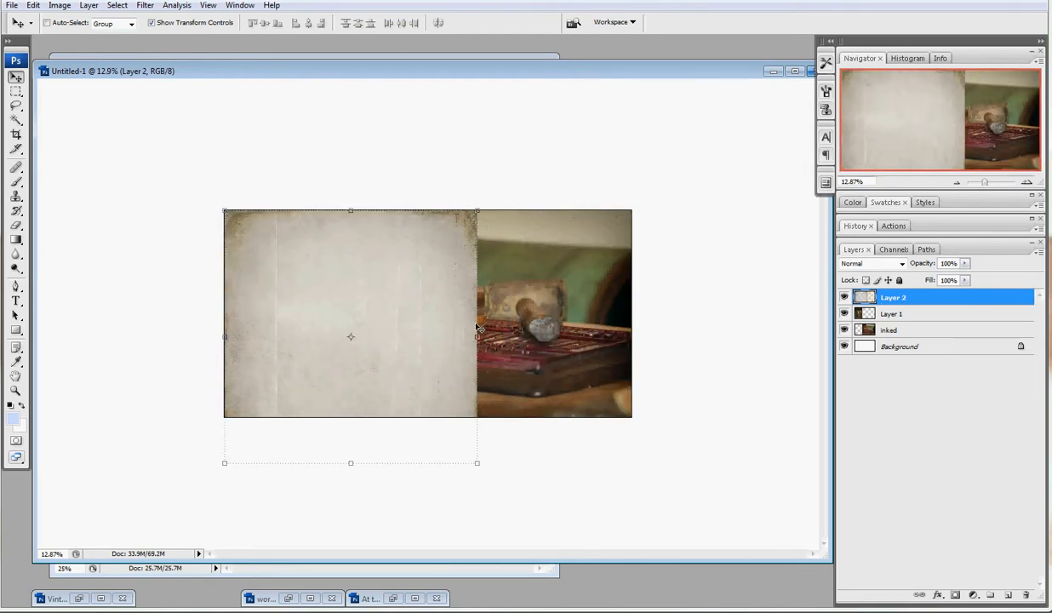
pyautogui.moveTo(475, 337); pyautogui.dragTo(633, 328)
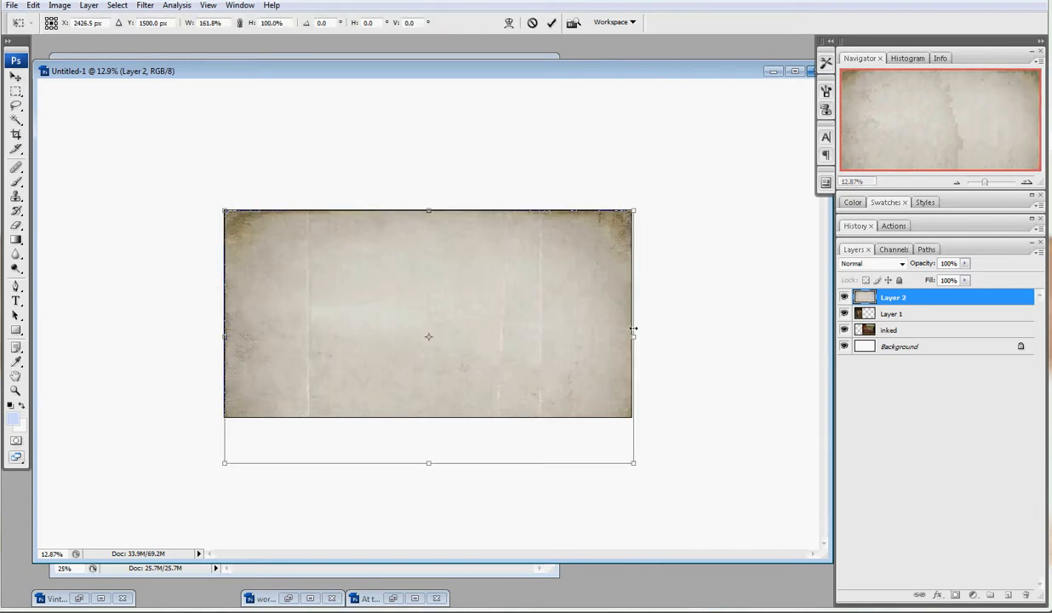
pyautogui.moveTo(428, 462); pyautogui.dragTo(430, 417)
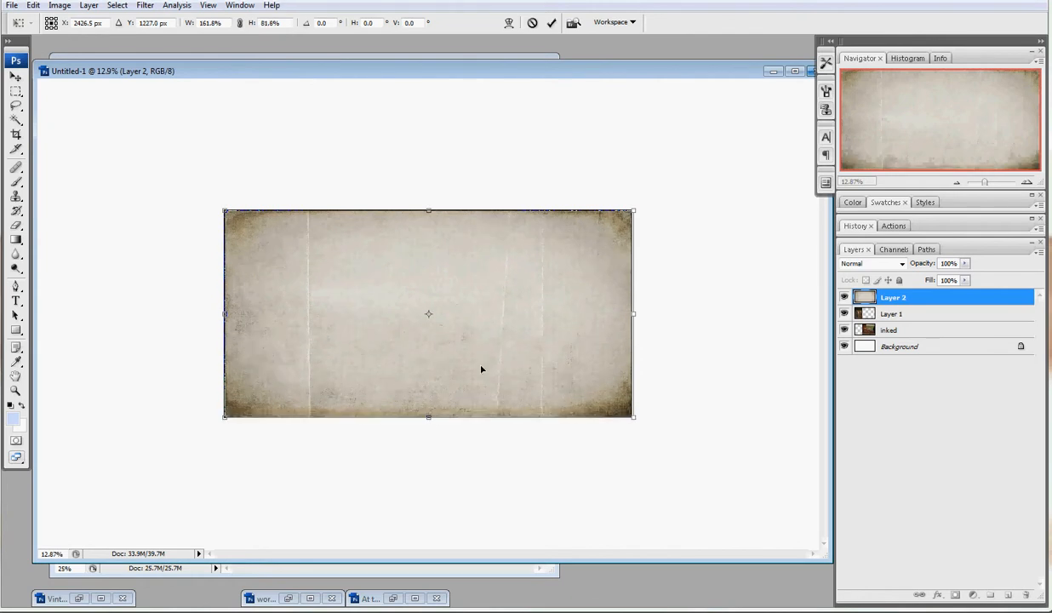
pyautogui.press('Return')
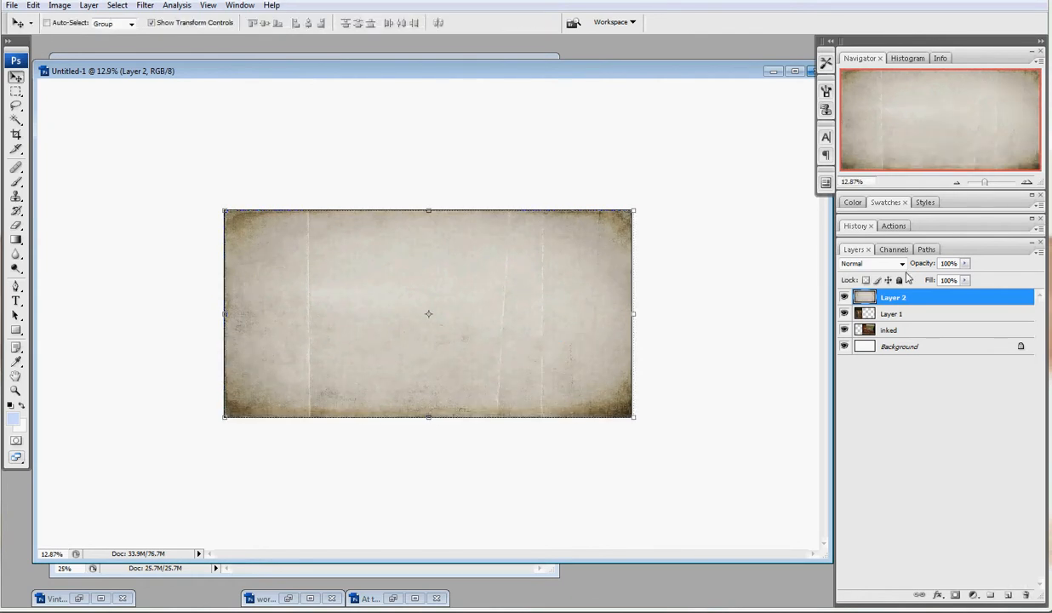
# - Set the aged paper layer's blend mode to Multiply, and duplicate it with the copy set to Overlay
pyautogui.click(902, 264)
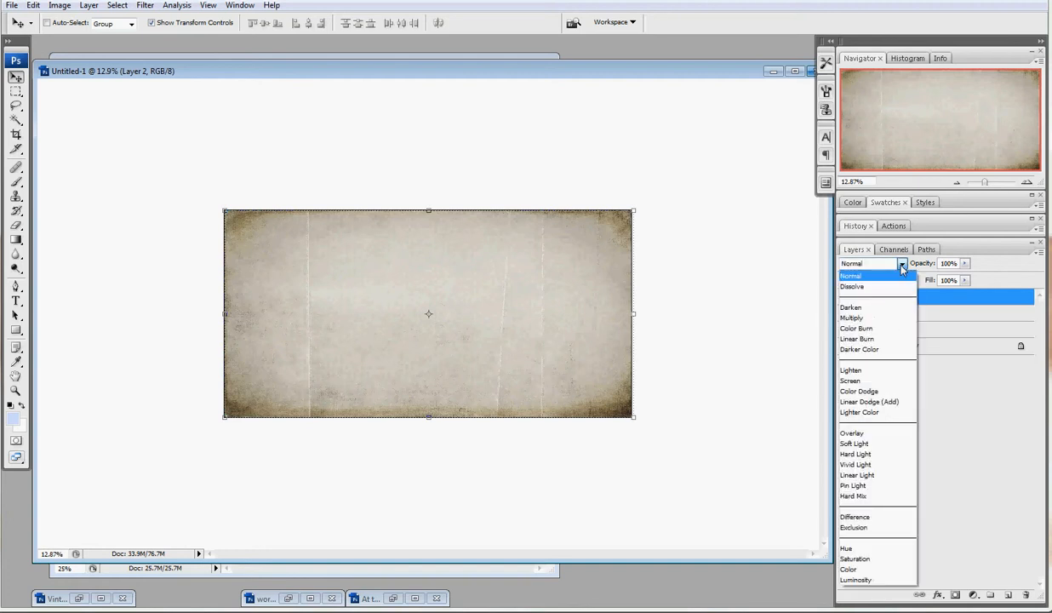
pyautogui.click(853, 318)
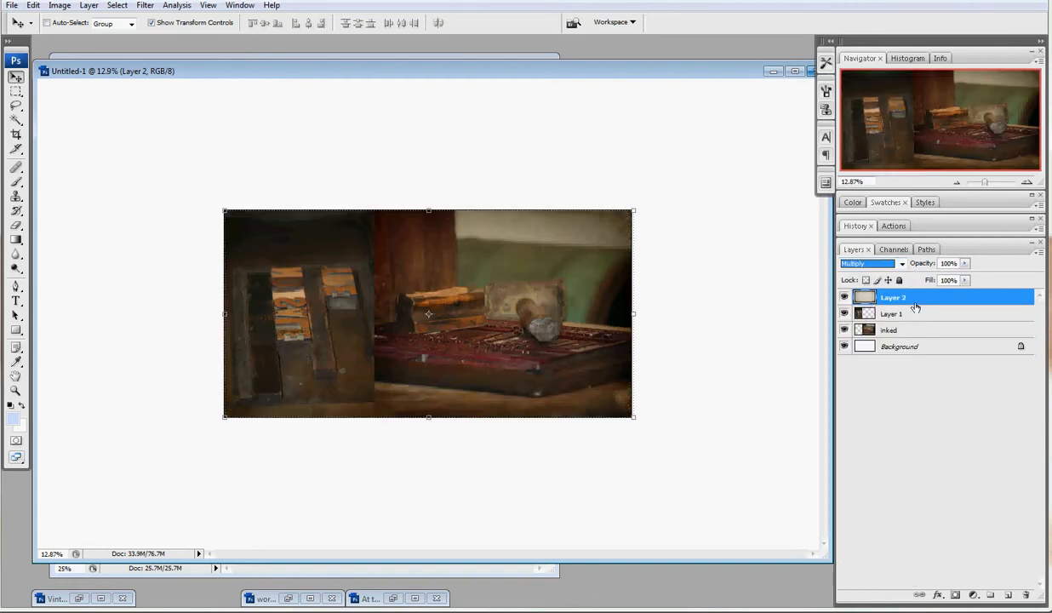
pyautogui.hotkey('ctrl', 'j')
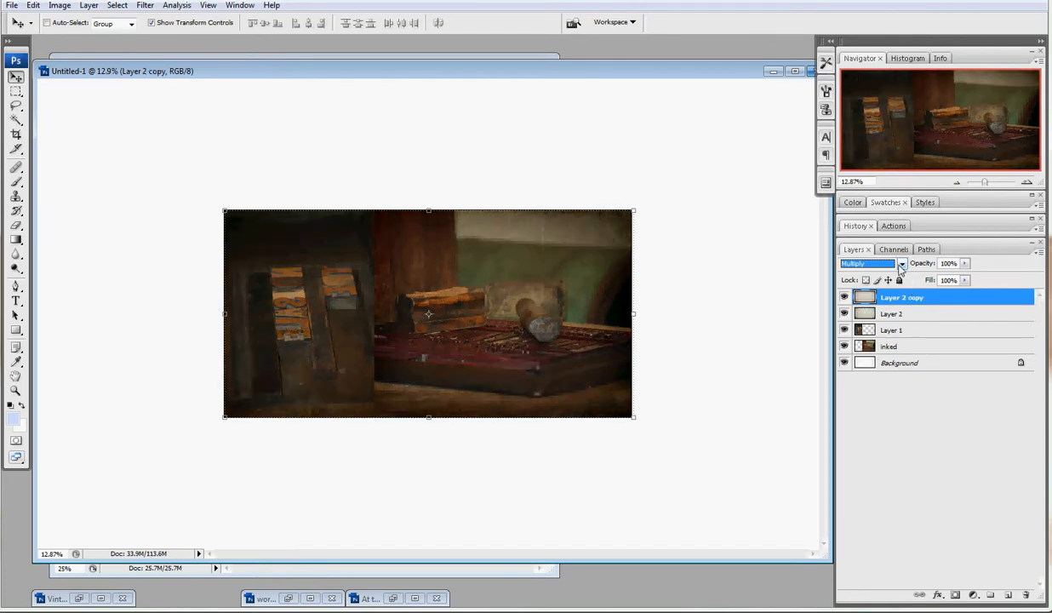
pyautogui.click(902, 265)
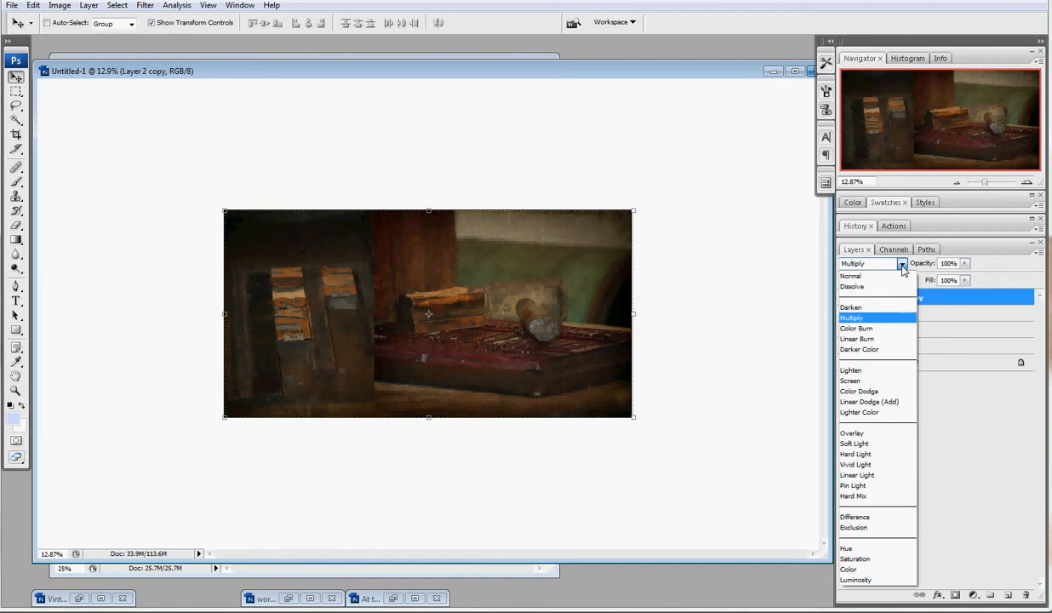
pyautogui.click(851, 433)
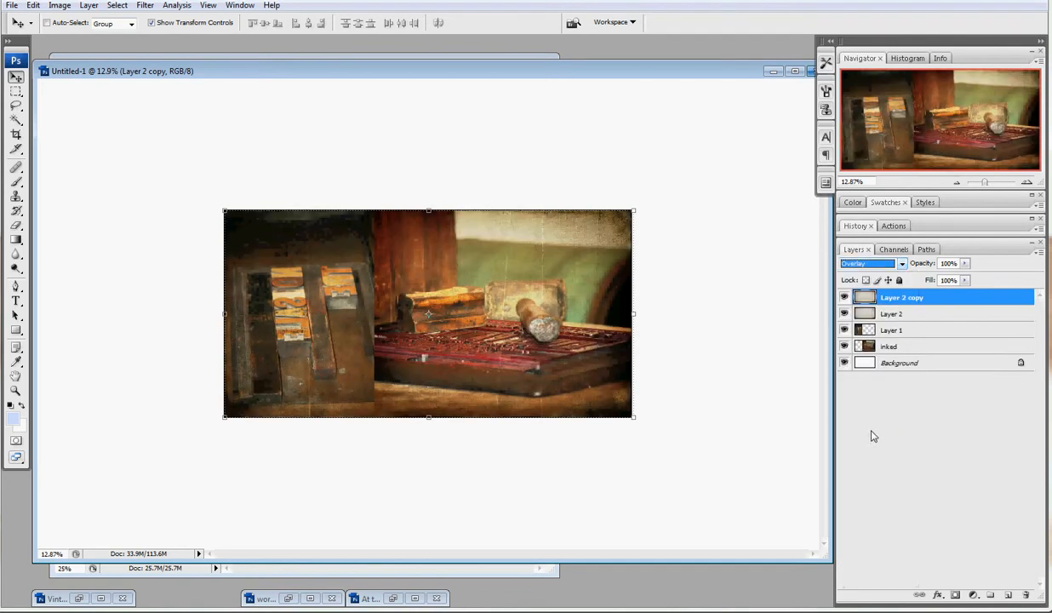
# - Set the duplicate paper layer's opacity to 75%, and merge all visible layers into the background
pyautogui.click(965, 280)
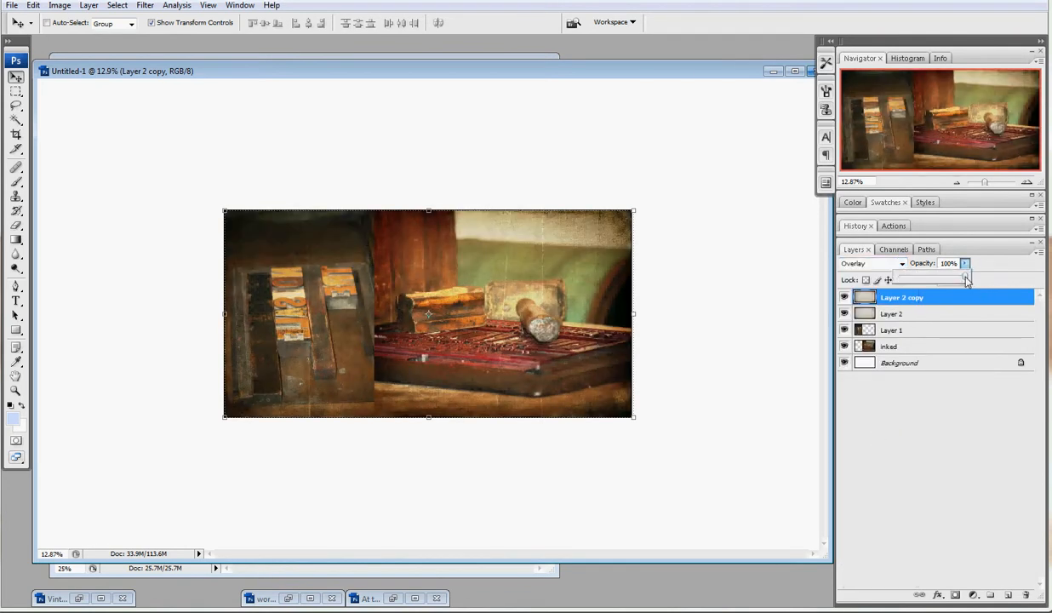
pyautogui.moveTo(963, 280); pyautogui.dragTo(950, 281)
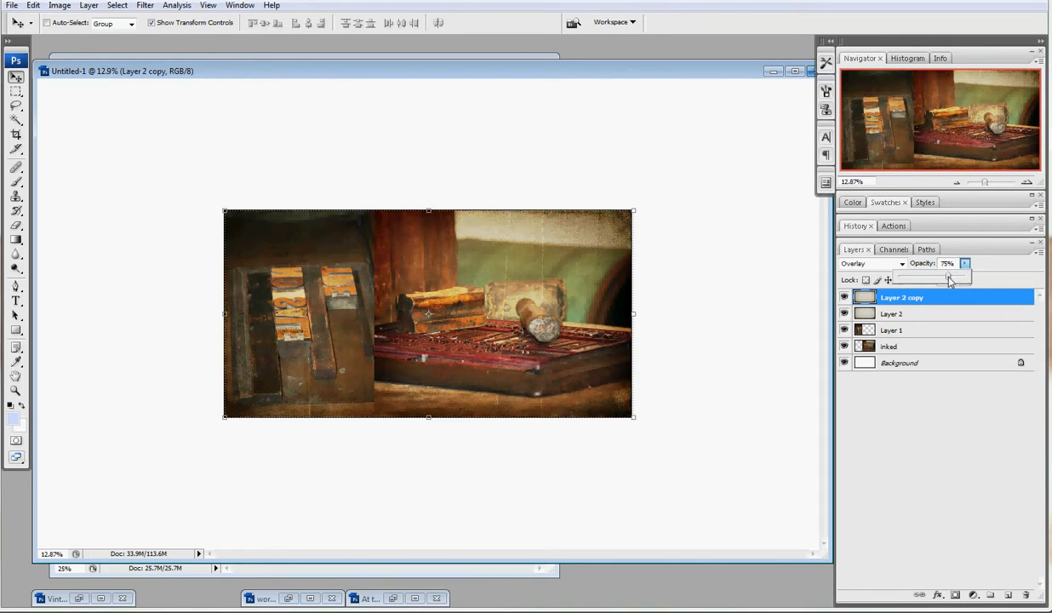
pyautogui.click(726, 366)
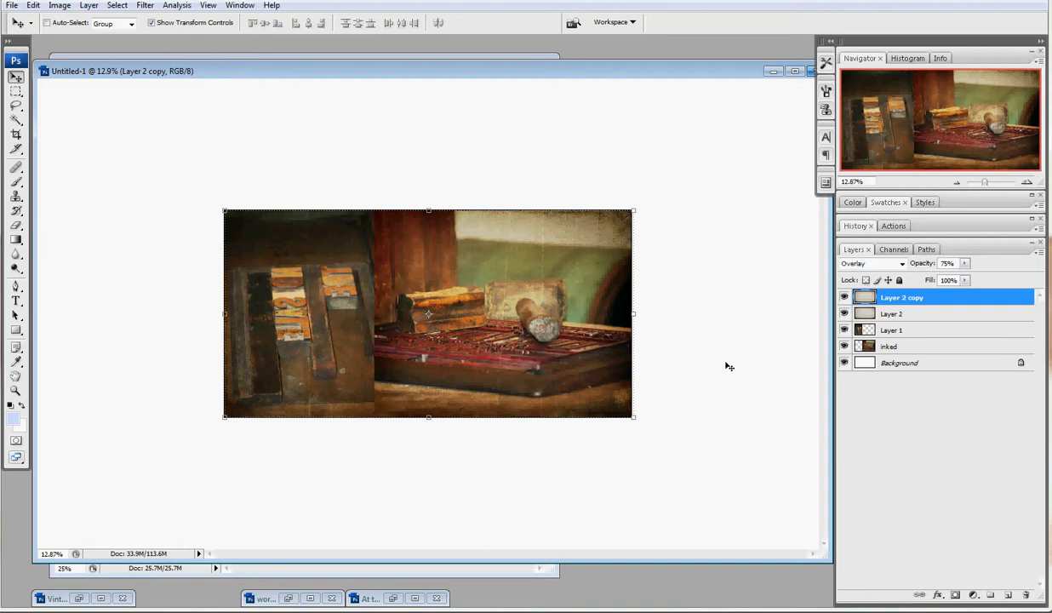
pyautogui.hotkey('ctrl', 'shift', 'e')
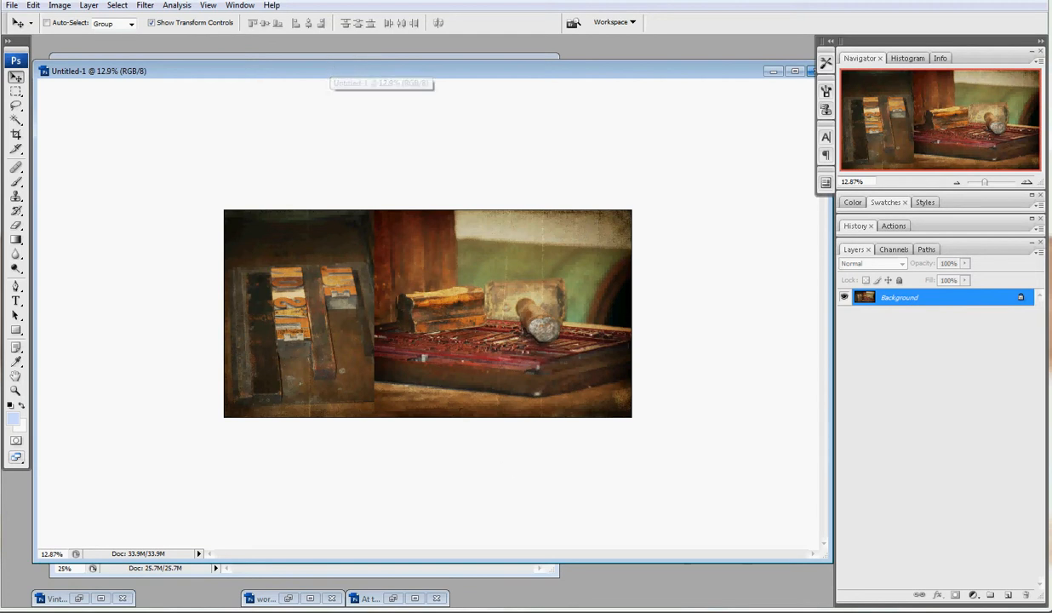
# - Copy the wood drawer cabinet image below the collage, aligned with its left edge, and expand the canvas with Reveal All
pyautogui.click(288, 599)
pyautogui.moveTo(328, 198); pyautogui.dragTo(514, 320)
pyautogui.moveTo(545, 273); pyautogui.dragTo(371, 415)
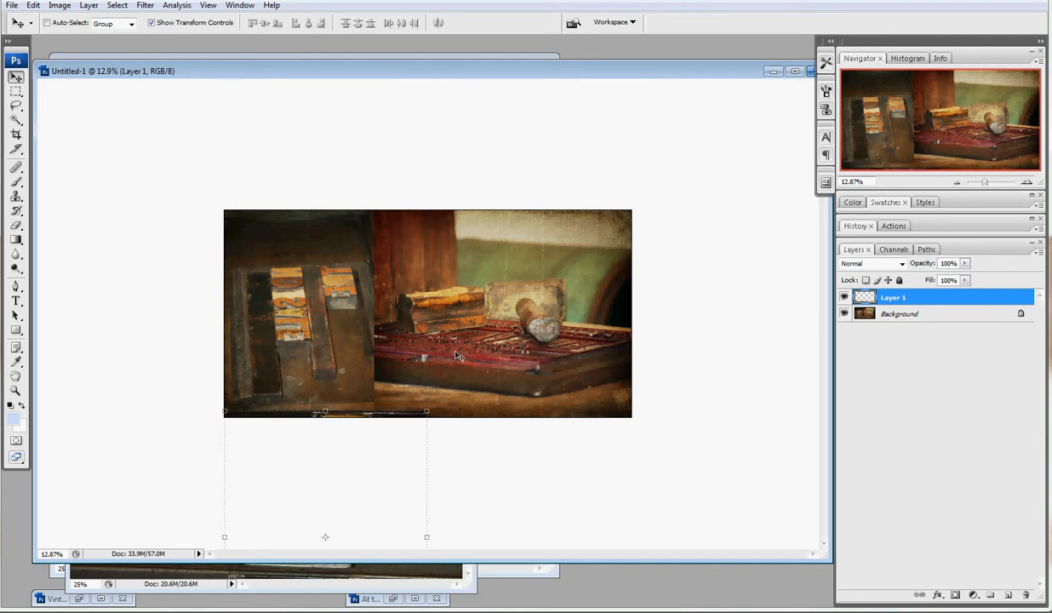
pyautogui.click(59, 6)
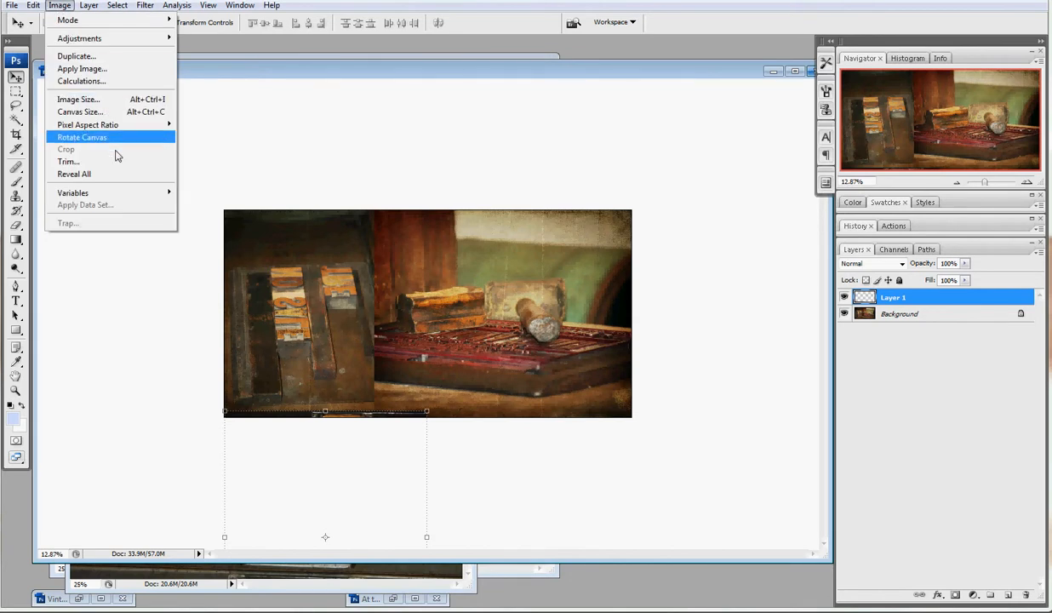
pyautogui.click(85, 174)
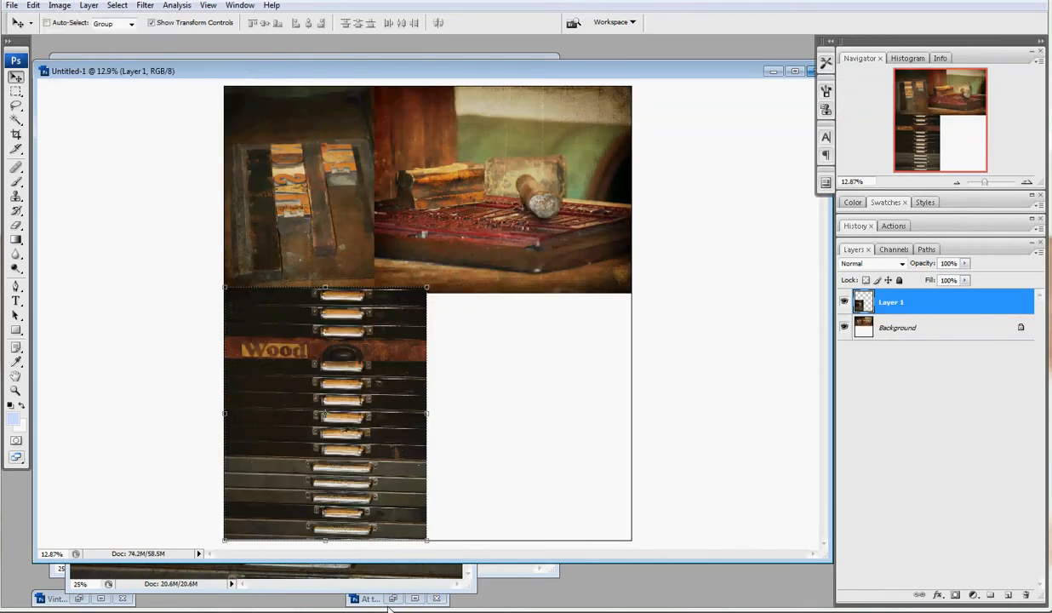
# - Copy the At the Press.jpg image into the collage's empty area beside the drawer cabinet and scale it to 100.9%
pyautogui.click(367, 581)
pyautogui.click(416, 80)
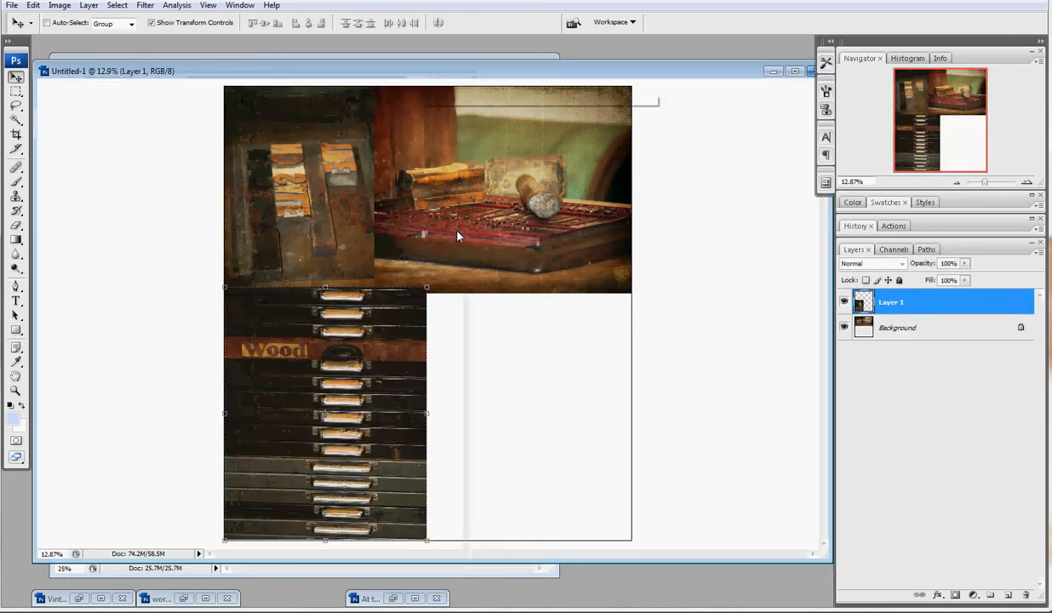
pyautogui.click(381, 572)
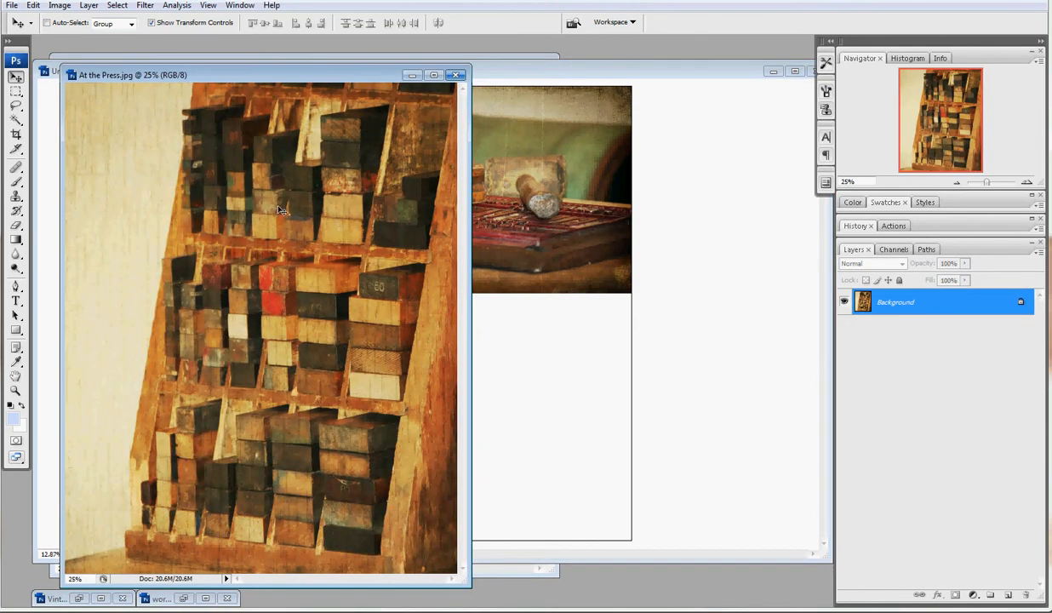
pyautogui.moveTo(281, 209); pyautogui.dragTo(554, 330)
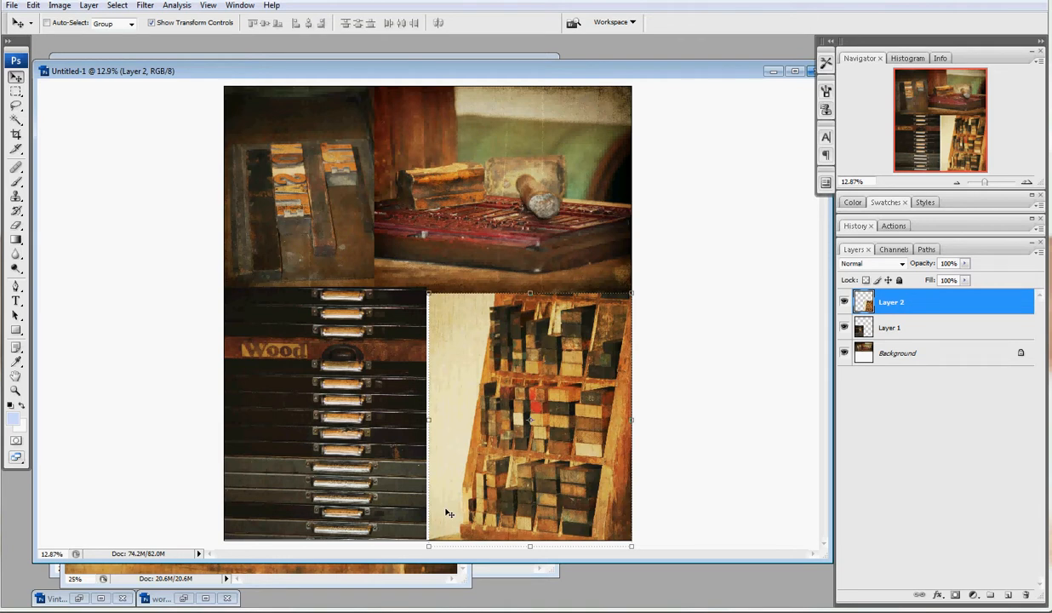
pyautogui.moveTo(427, 544); pyautogui.dragTo(427, 546)
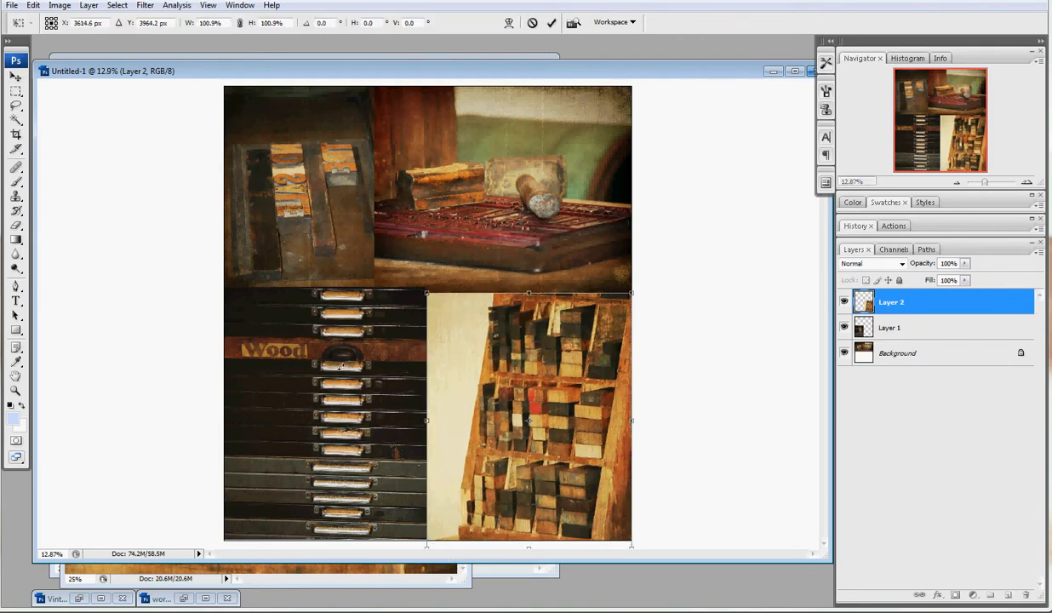
pyautogui.moveTo(329, 353)
pyautogui.mouseDown()
pyautogui.moveTo(334, 375)
pyautogui.moveTo(346, 366)
pyautogui.mouseUp()
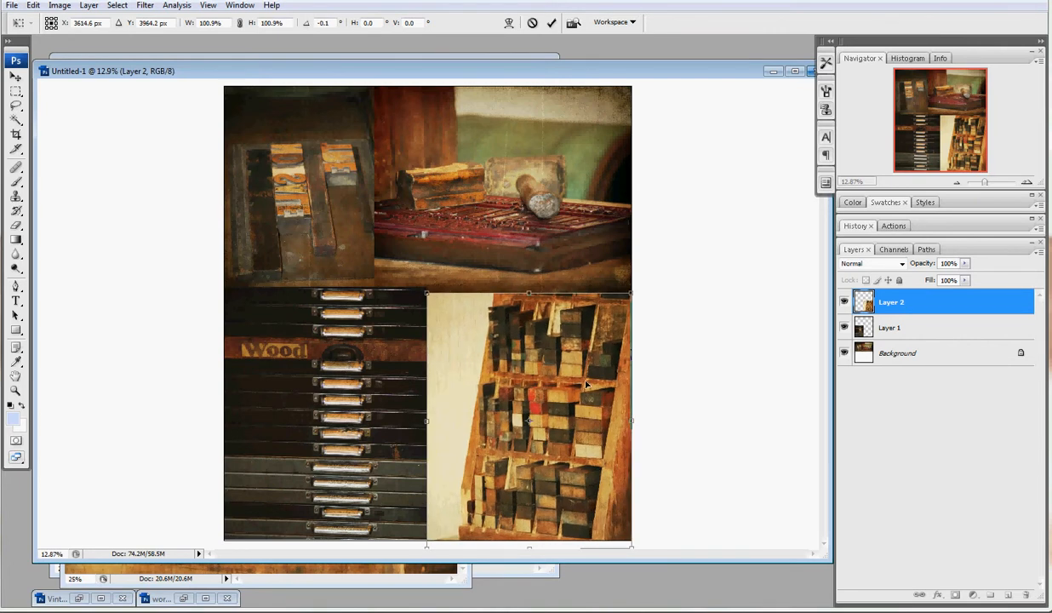
pyautogui.press('Return')
# - Lower the drawer cabinet layer to the upper photos' bottom edge, and scale the type shelf layer to 101% aligned with that edge
pyautogui.click(849, 323)
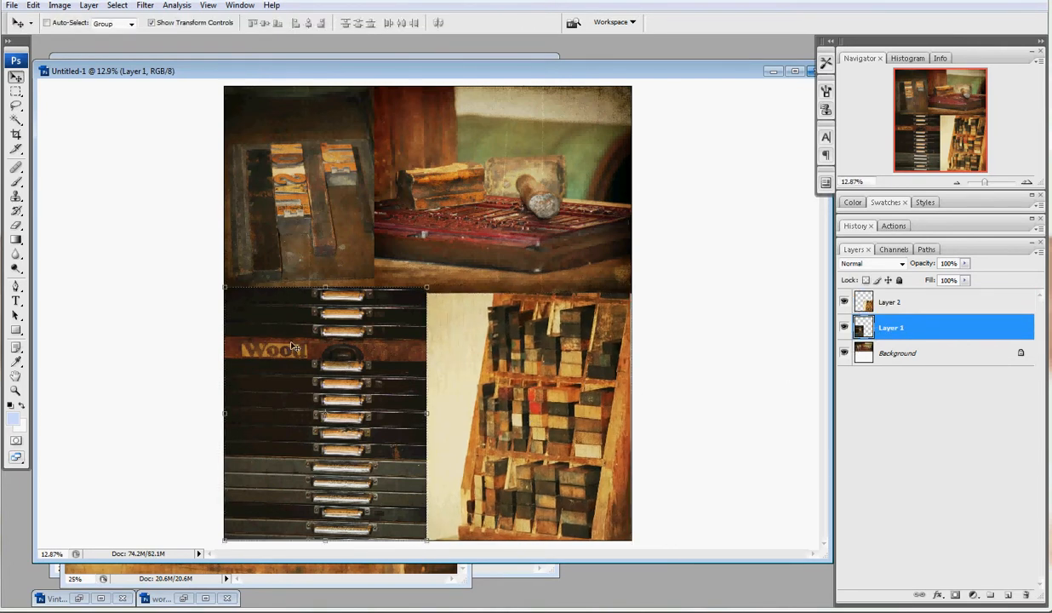
pyautogui.moveTo(287, 321); pyautogui.dragTo(300, 339)
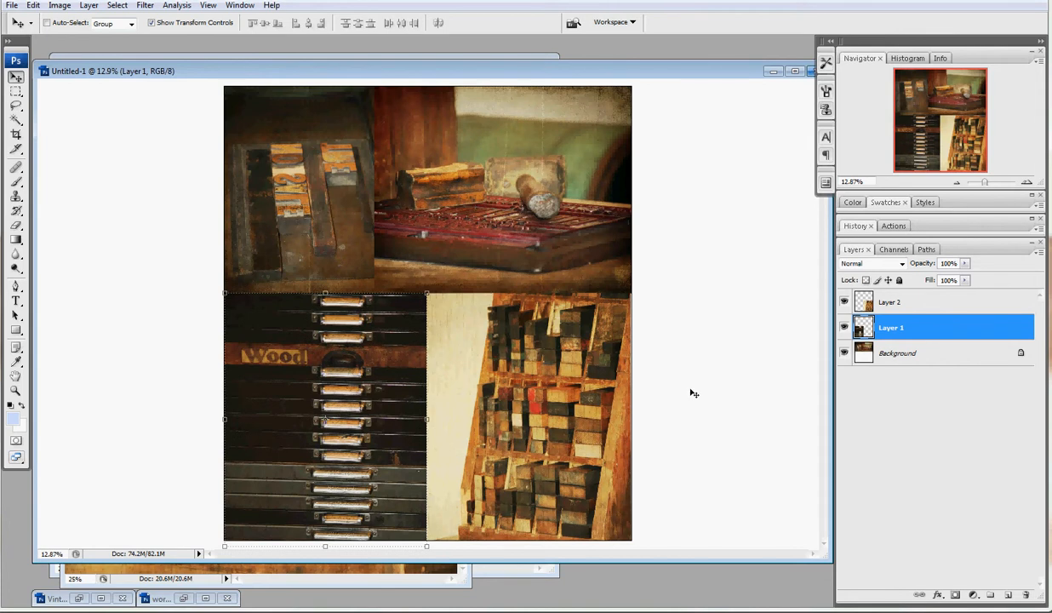
pyautogui.click(896, 302)
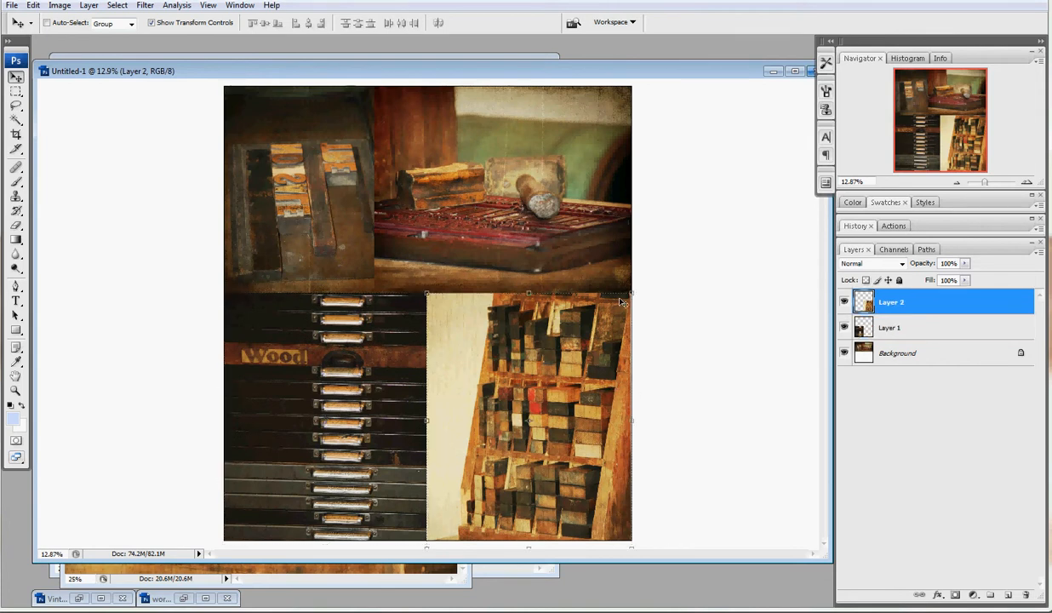
pyautogui.click(629, 293)
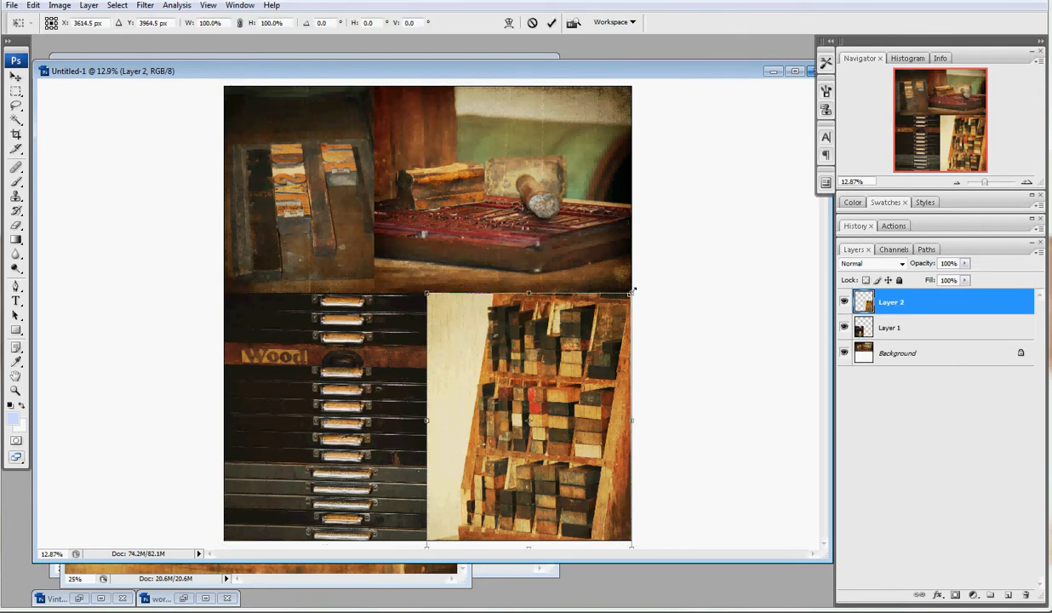
pyautogui.moveTo(633, 289); pyautogui.dragTo(635, 288)
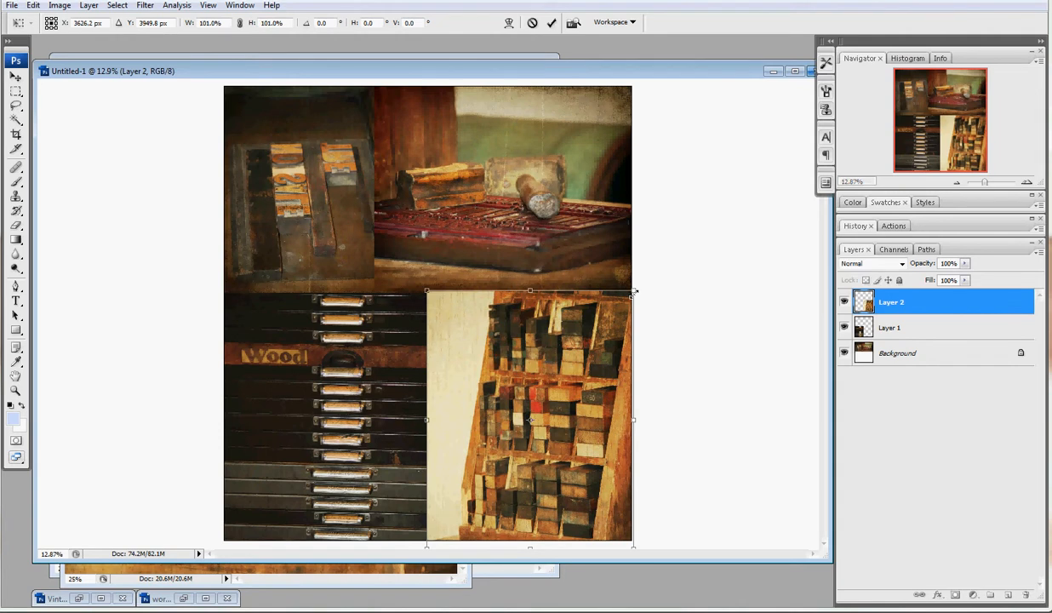
pyautogui.moveTo(575, 340); pyautogui.dragTo(622, 357)
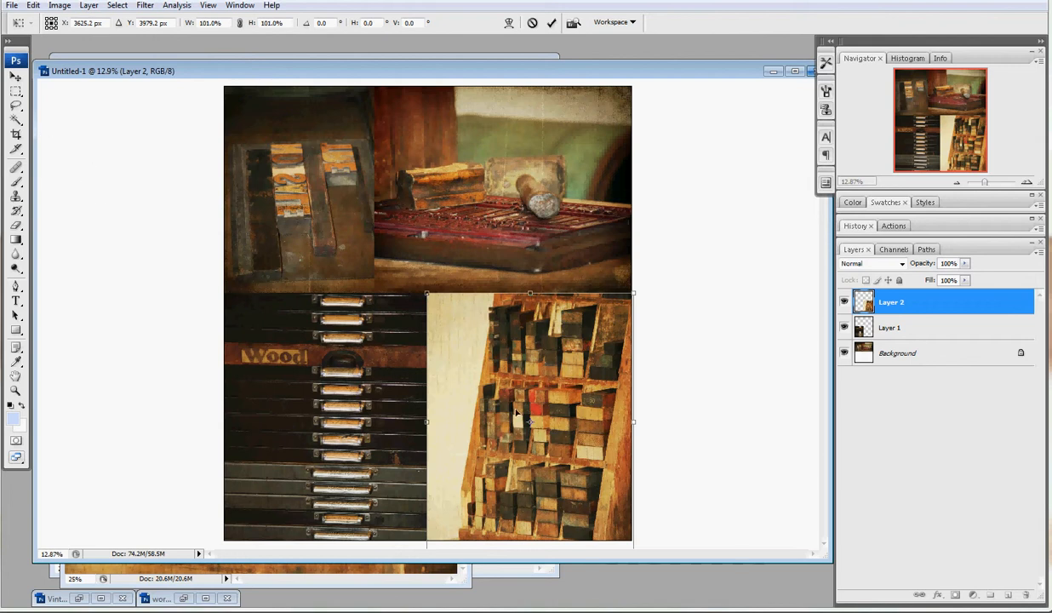
pyautogui.press('Return')
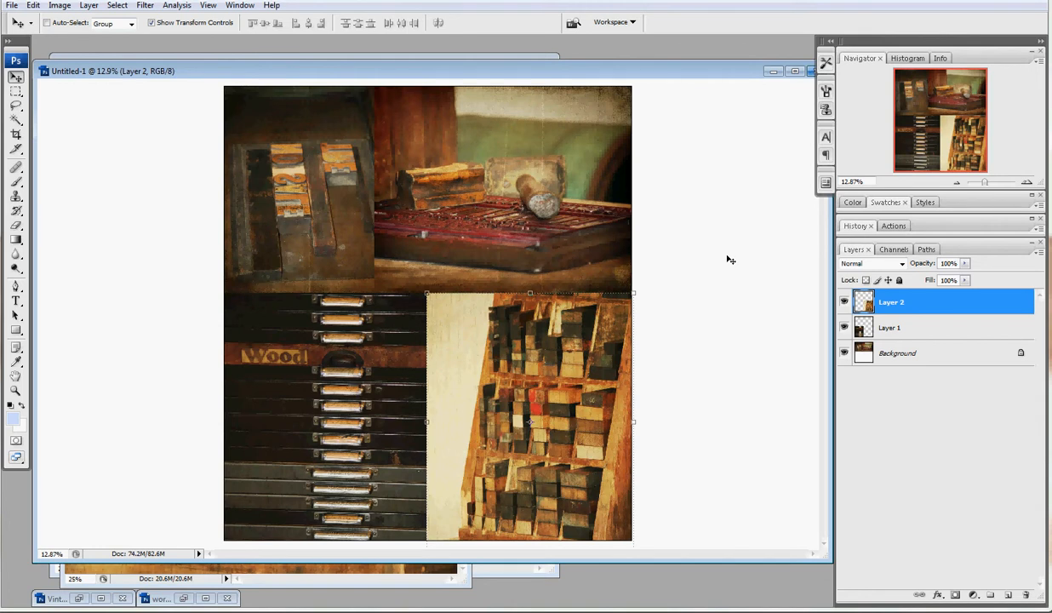
# - Clear the other image windows from around the collage and merge all its visible layers into the background
pyautogui.hotkey('ctrl', '0')
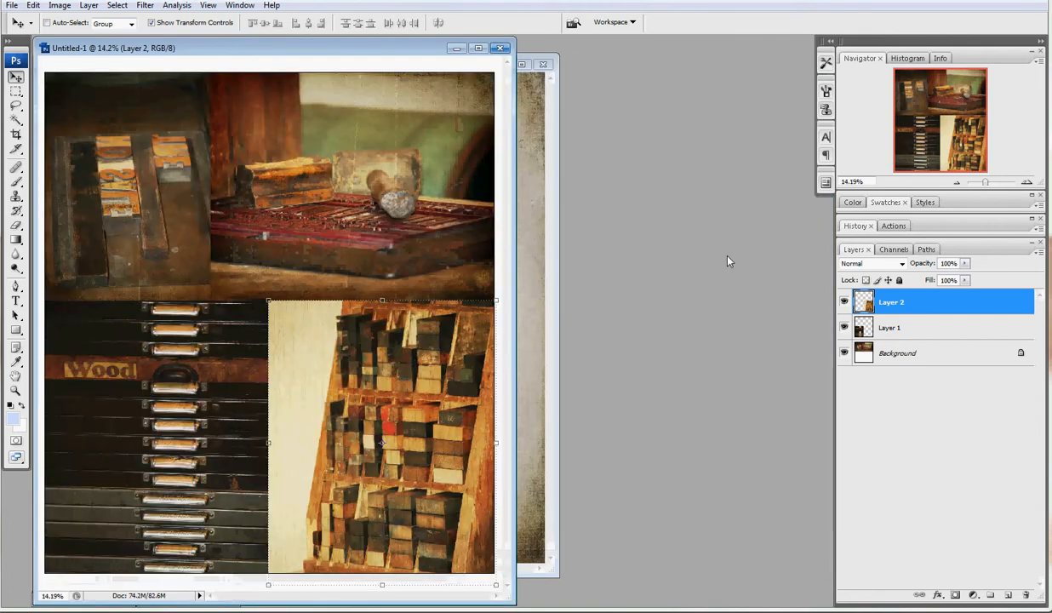
pyautogui.click(542, 117)
pyautogui.click(500, 64)
pyautogui.moveTo(395, 51); pyautogui.dragTo(519, 54)
pyautogui.click(127, 131)
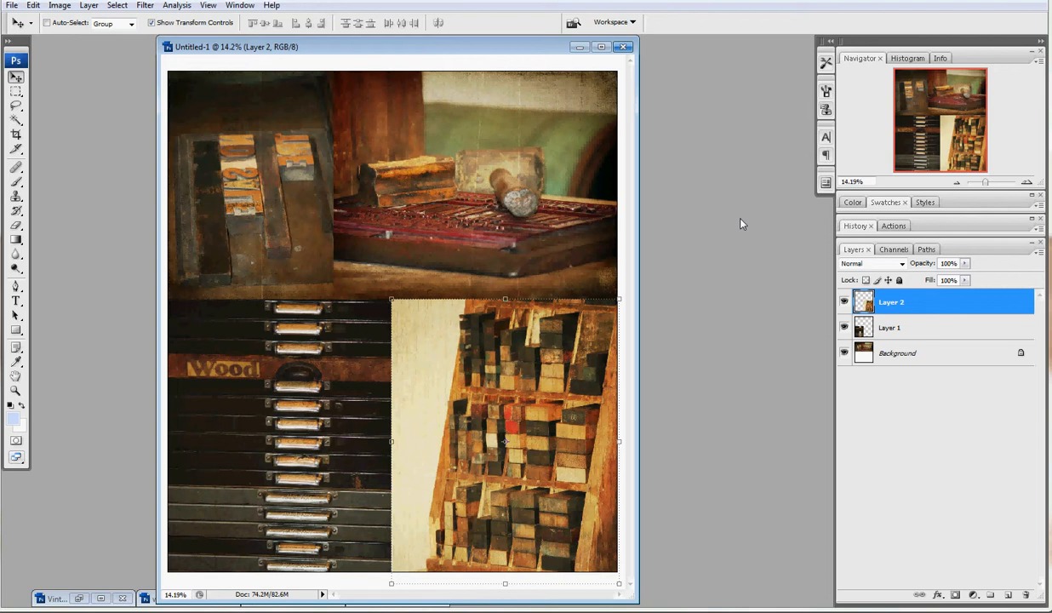
pyautogui.hotkey('ctrl', 'shift', 'e')
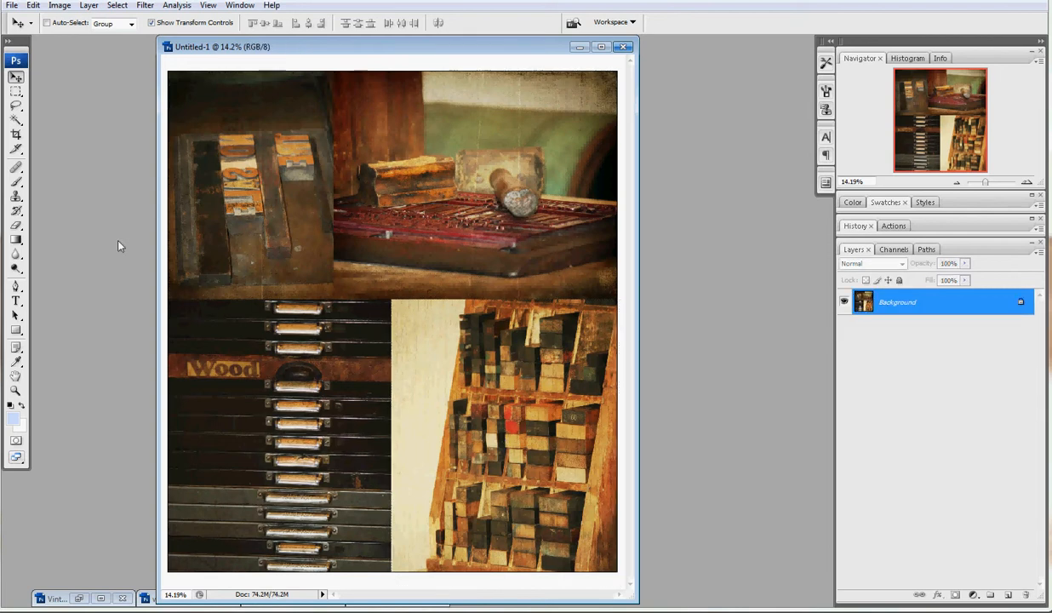
# - Fill a thin horizontal strip over the seam between the upper and lower photos with dark brown (H 39, S 38, B 33) sampled from the upper-left photo, and deselect
pyautogui.click(16, 93)
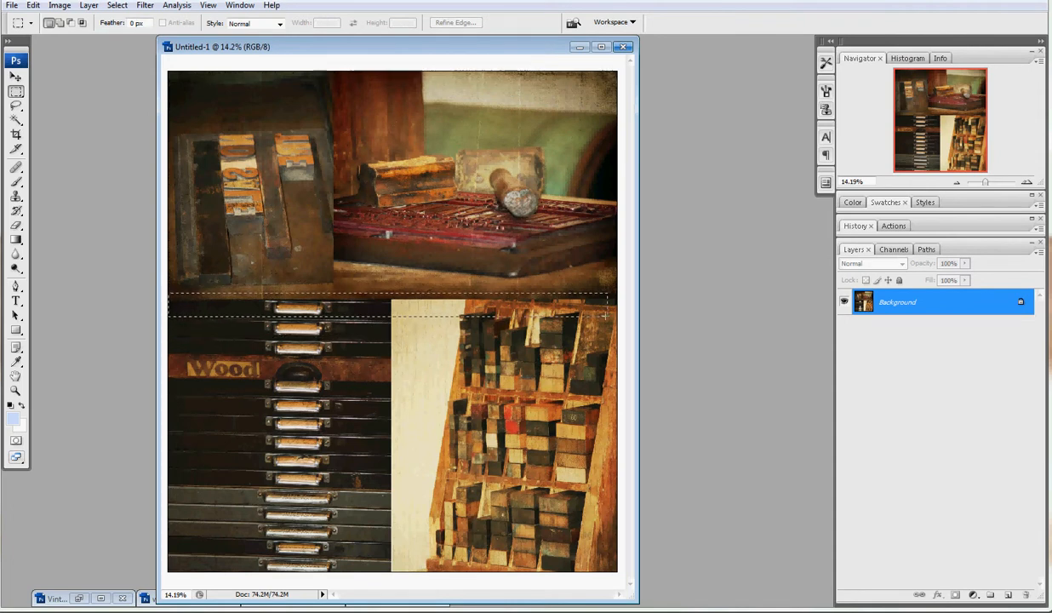
pyautogui.moveTo(165, 293); pyautogui.dragTo(622, 305)
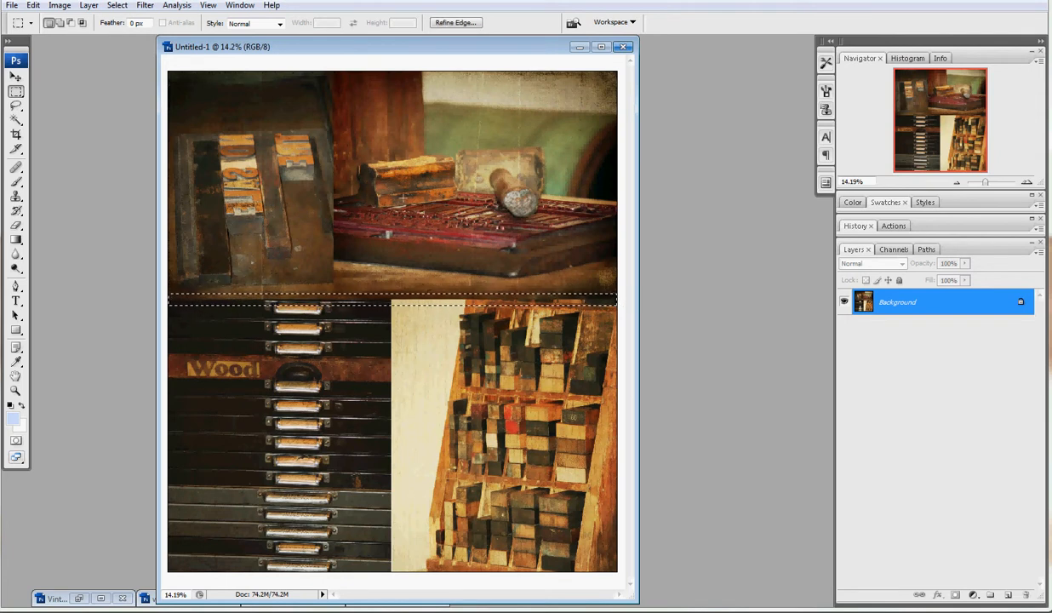
pyautogui.click(34, 6)
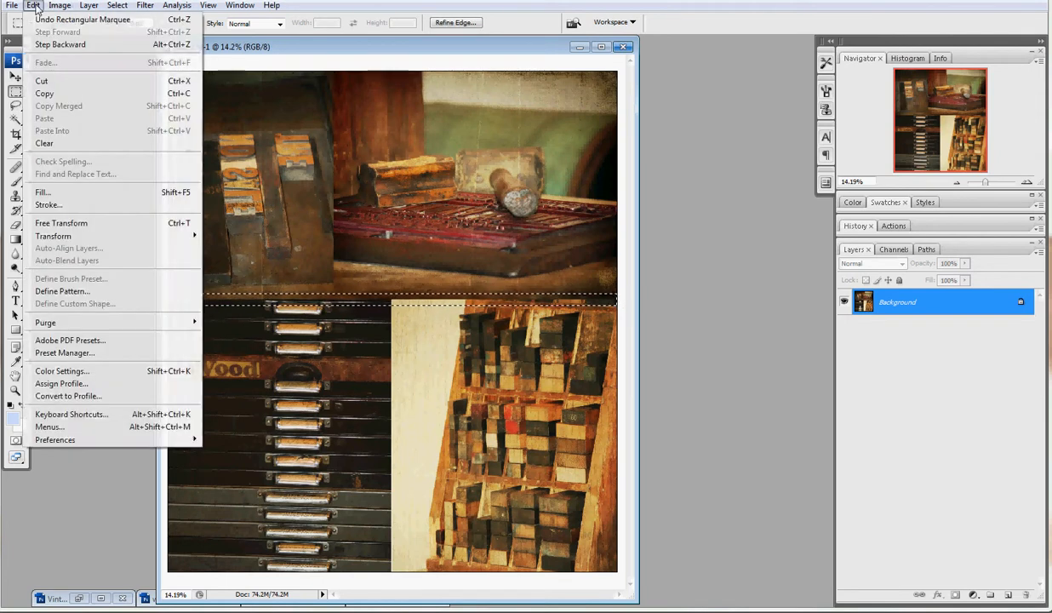
pyautogui.click(85, 198)
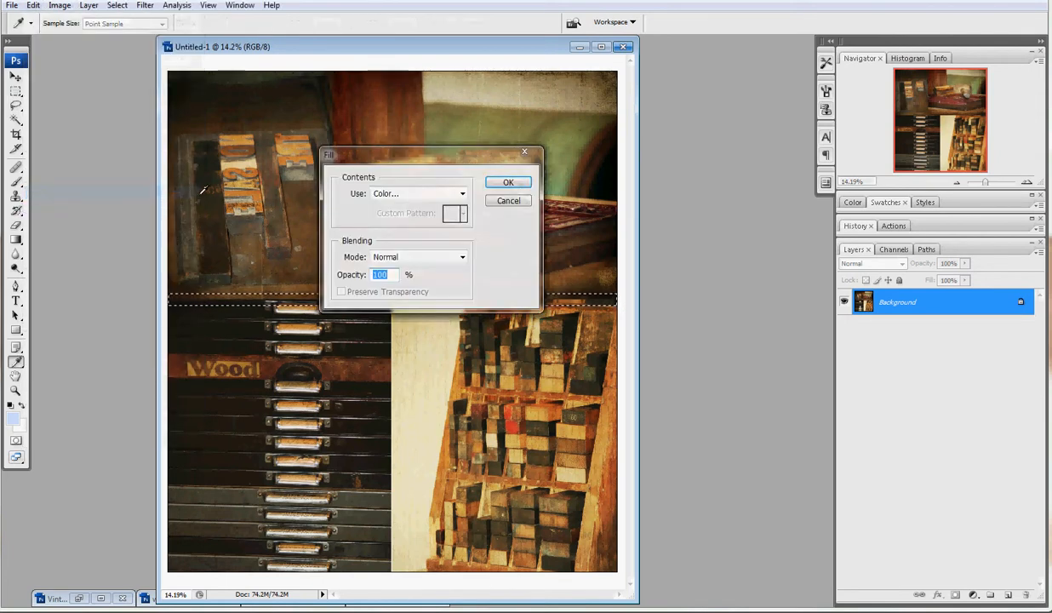
pyautogui.click(462, 194)
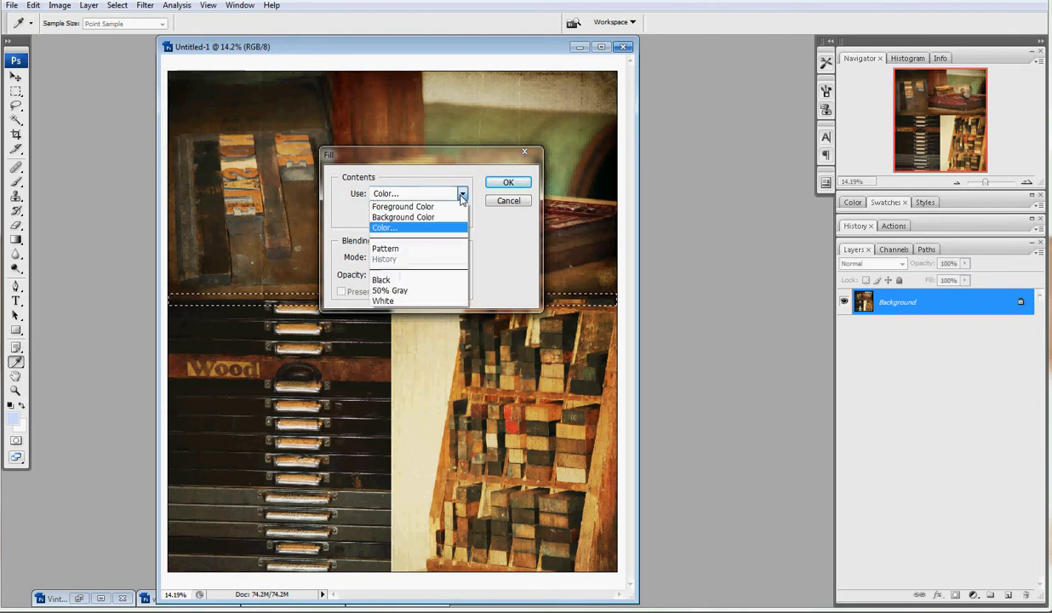
pyautogui.click(417, 228)
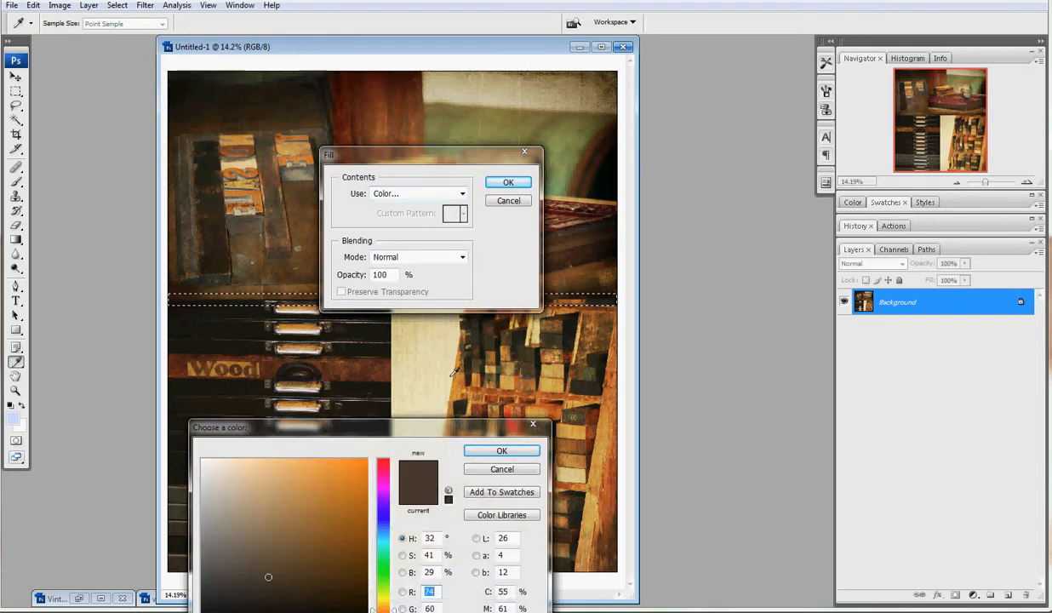
pyautogui.click(191, 240)
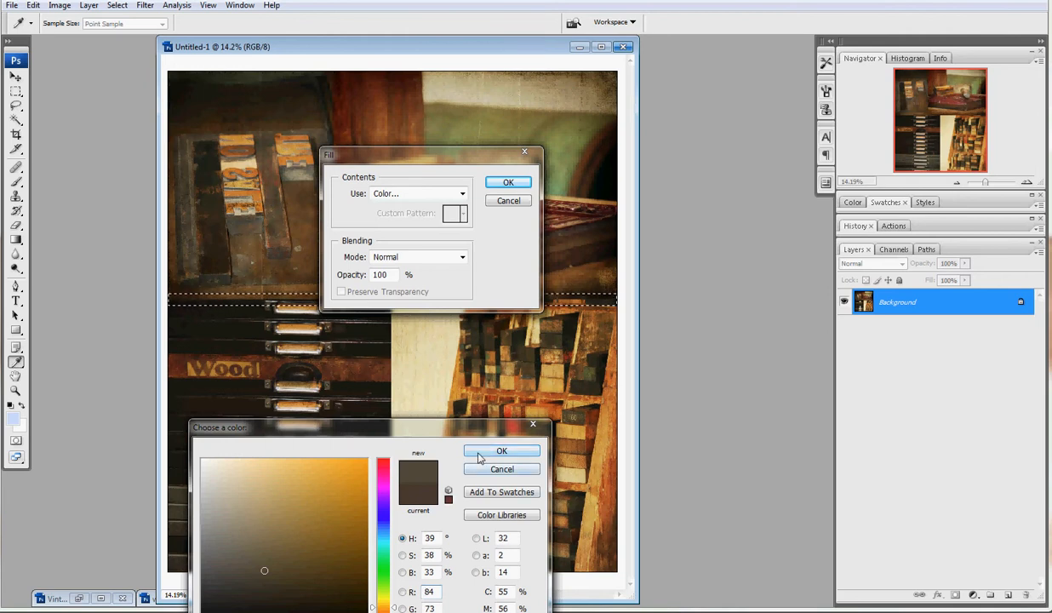
pyautogui.click(479, 457)
pyautogui.click(508, 182)
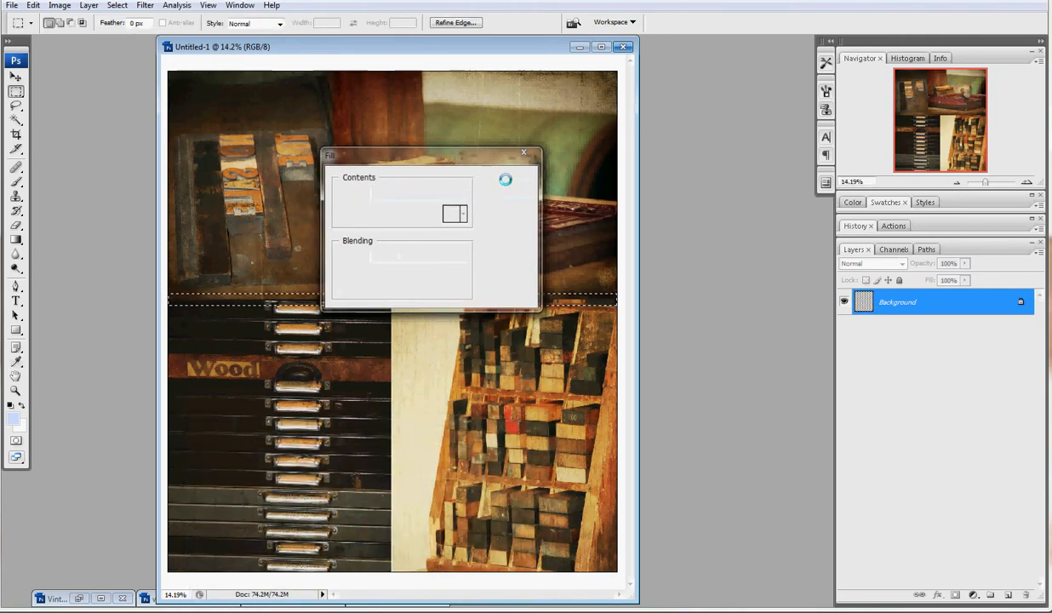
pyautogui.rightClick(382, 294)
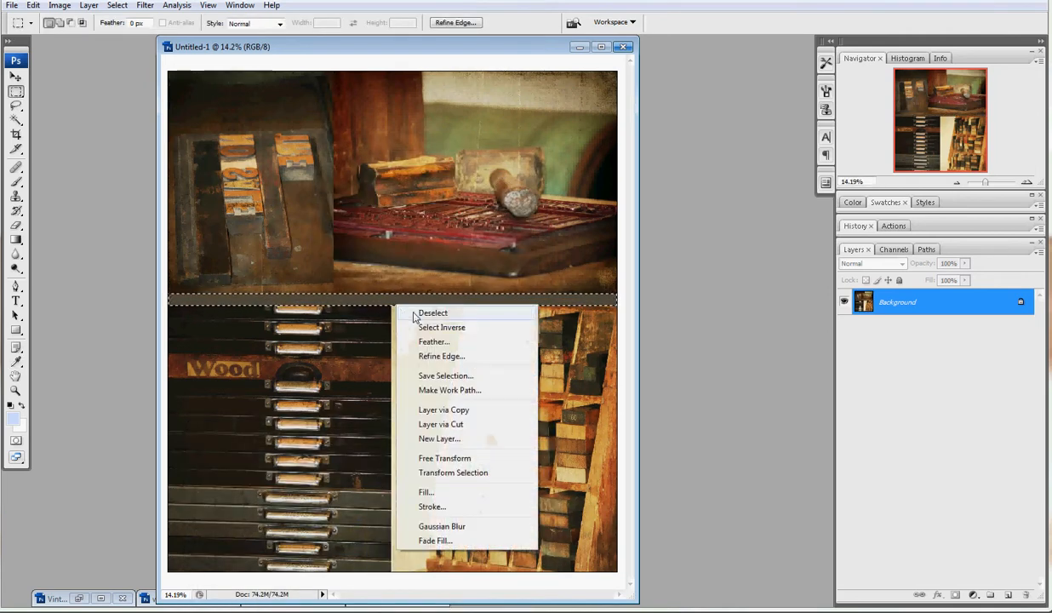
pyautogui.click(414, 310)
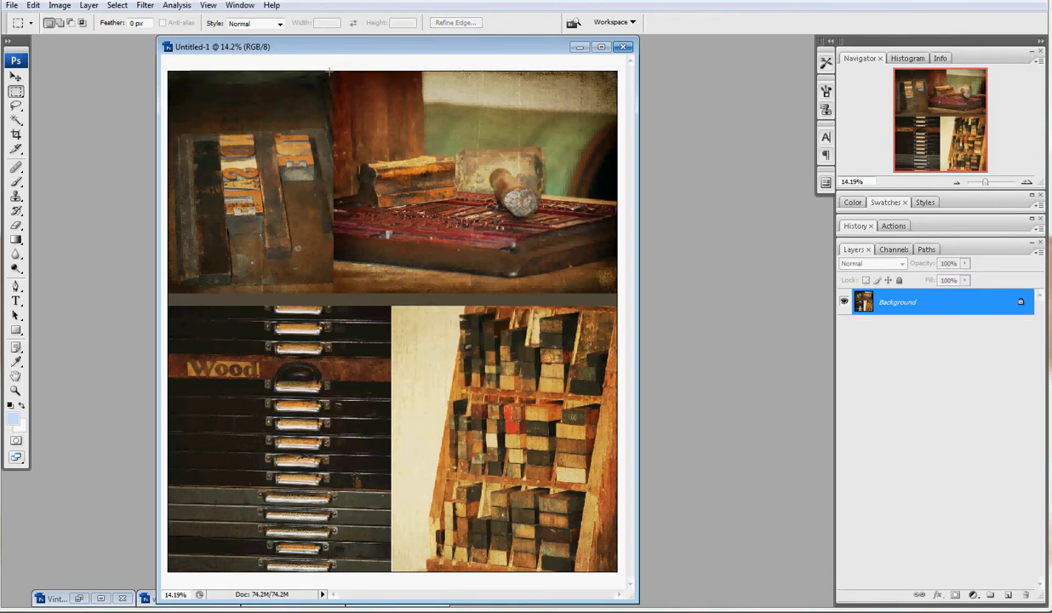
# - Fill a narrow vertical strip over the seam between the two upper photos with the same dark brown, and deselect
pyautogui.moveTo(337, 288); pyautogui.dragTo(338, 296)
pyautogui.click(33, 5)
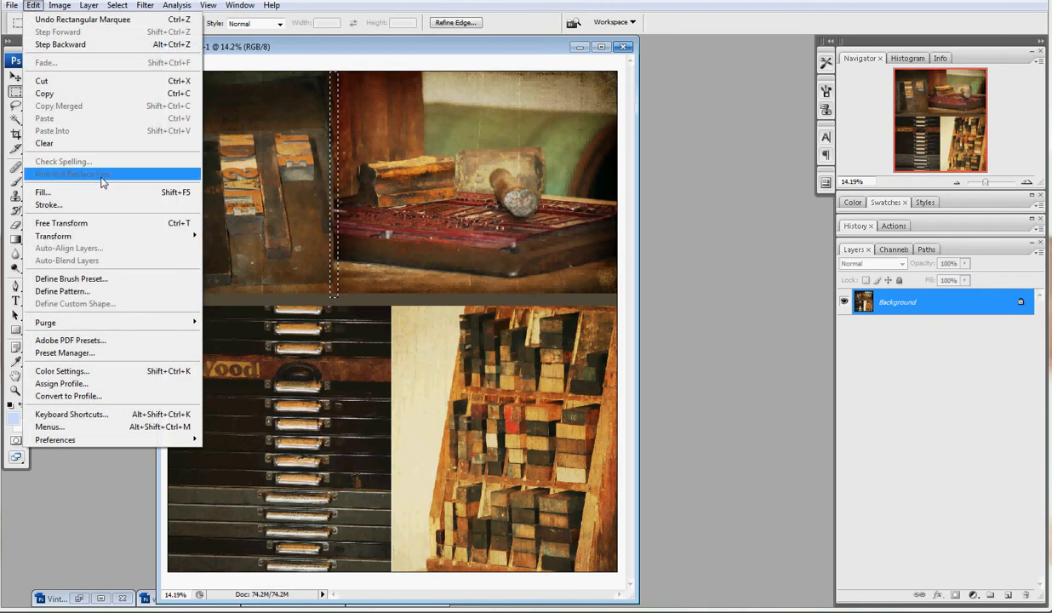
pyautogui.click(94, 182)
pyautogui.press('Return')
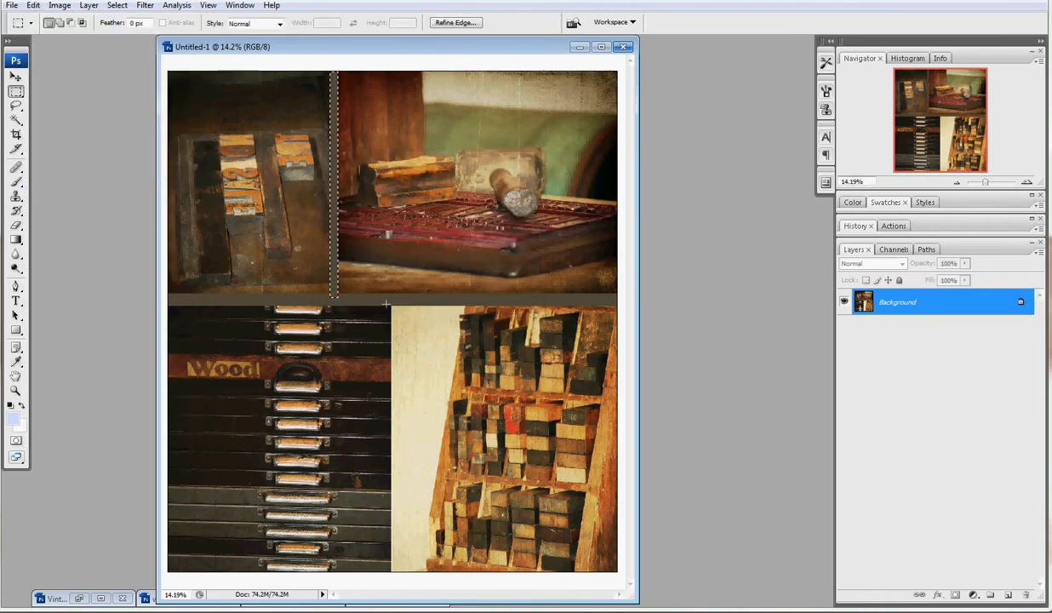
pyautogui.hotkey('ctrl', 'd')
# - Fill a narrow vertical strip between the drawer cabinet and type shelf photos with the same dark brown, deselect, and return to the Move tool
pyautogui.moveTo(386, 301); pyautogui.dragTo(395, 572)
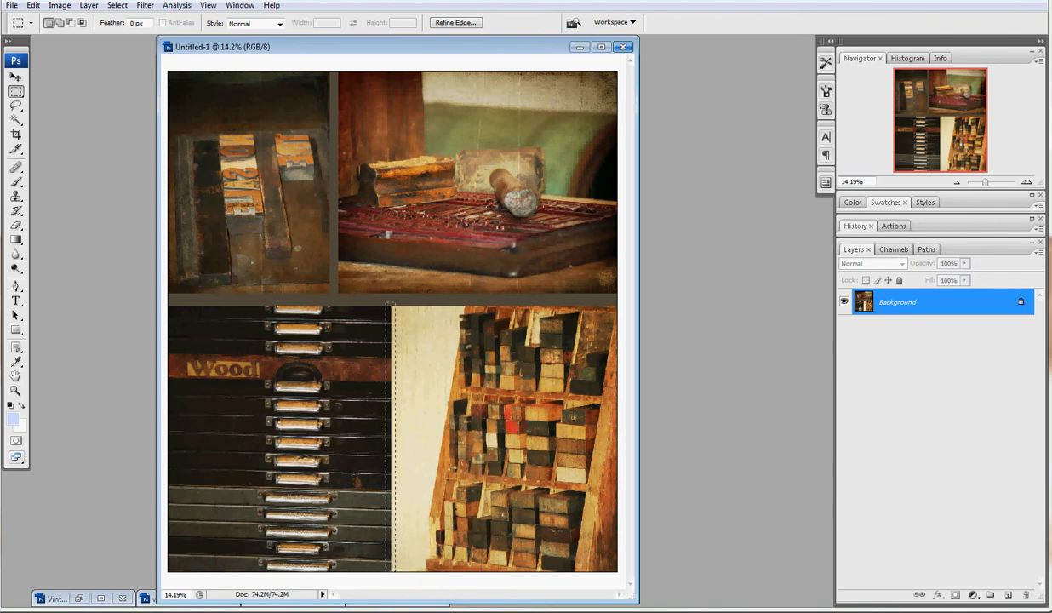
pyautogui.click(33, 5)
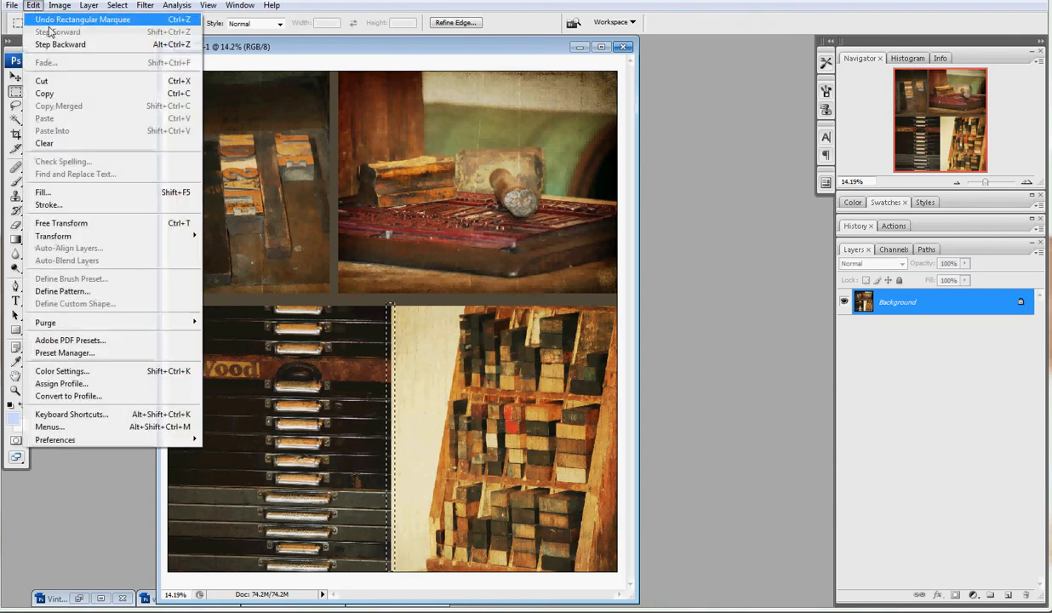
pyautogui.click(91, 194)
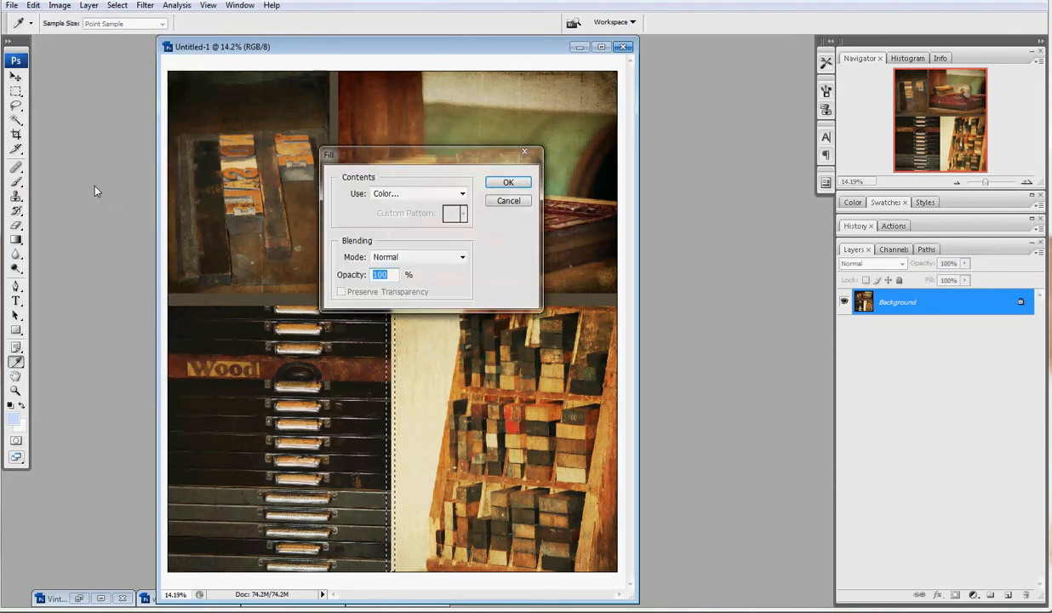
pyautogui.press('Return')
pyautogui.rightClick(370, 168)
pyautogui.click(410, 177)
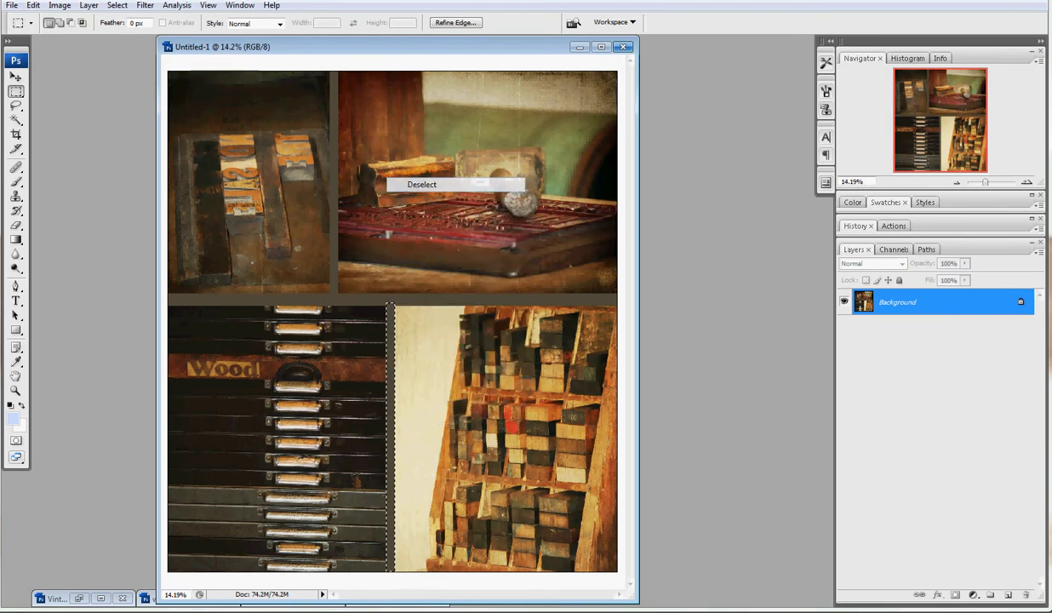
pyautogui.click(15, 77)
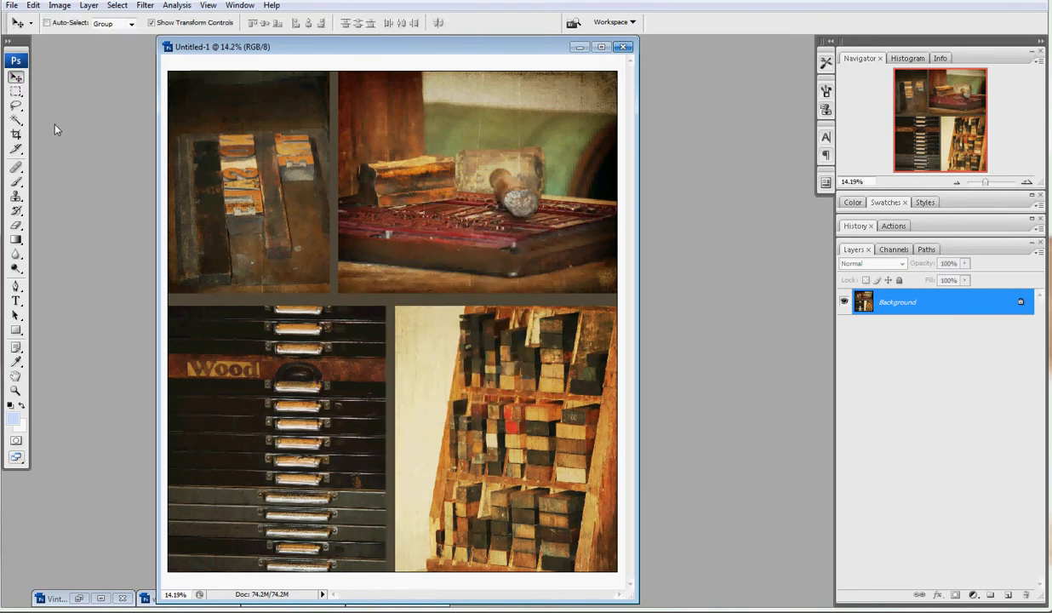